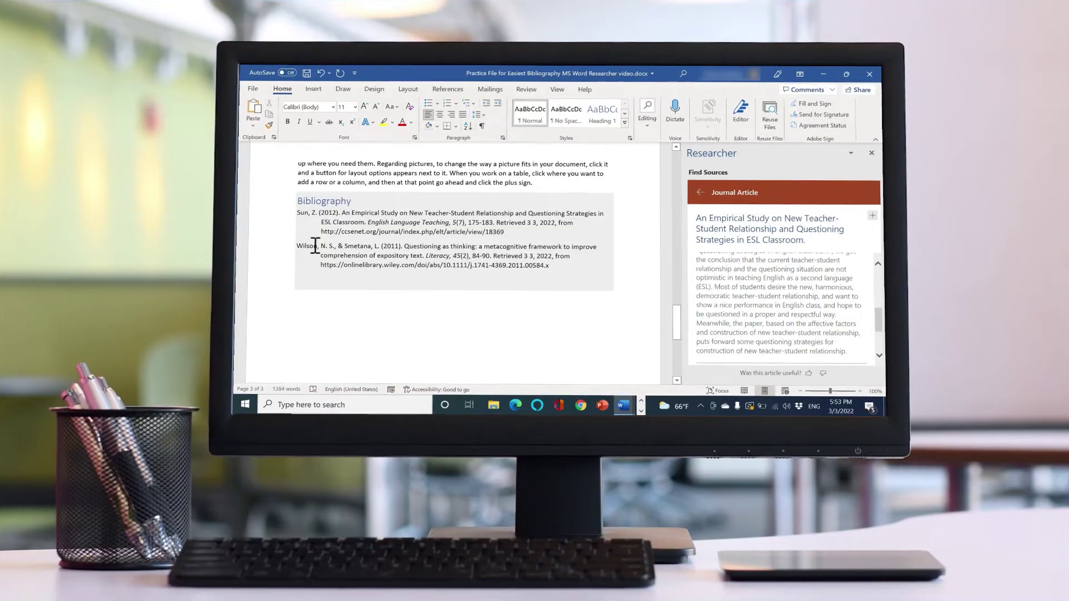
# Return Researcher to the search results and bring the document back to its title
pyautogui.click(700, 193)
pyautogui.scroll(15, 676, 181)
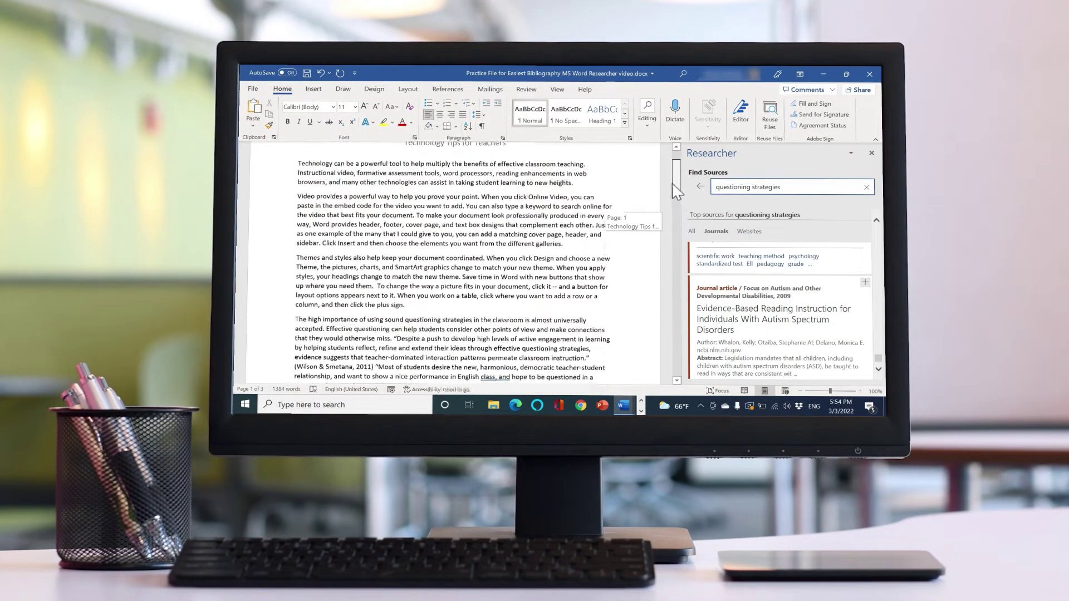
pyautogui.scroll(-4, 675, 181)
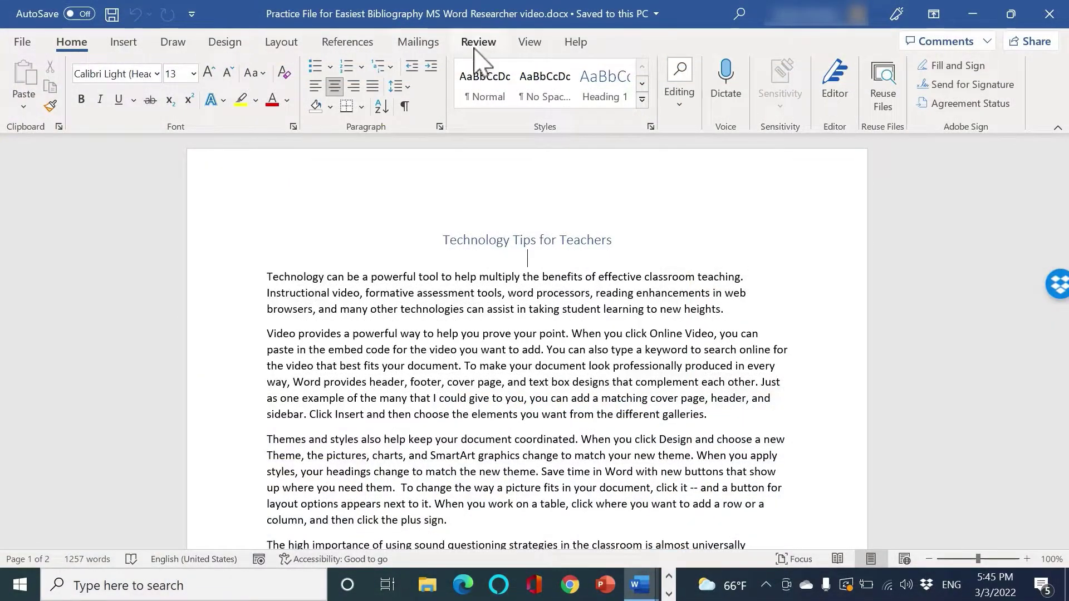
# Open the Researcher pane from the References tab, with citation style APA
pyautogui.click(356, 45)
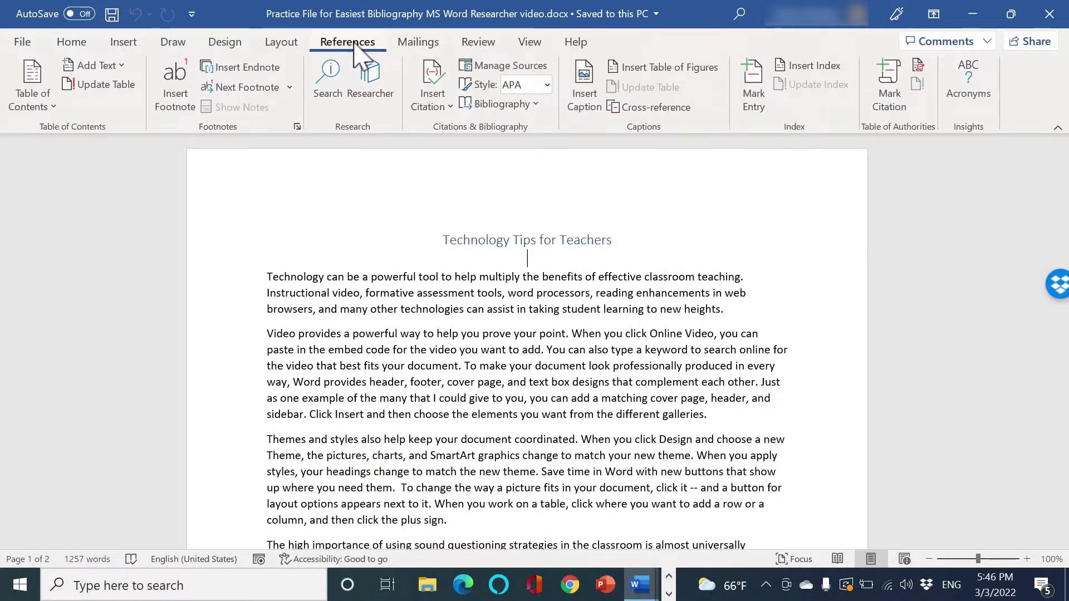
pyautogui.click(379, 101)
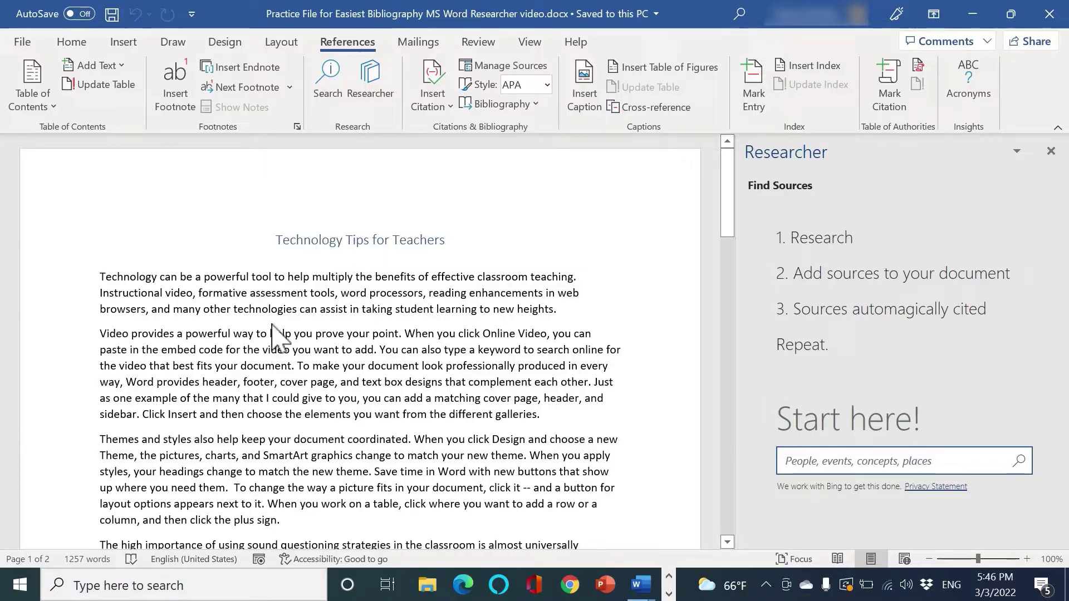
pyautogui.scroll(-3, 278, 340)
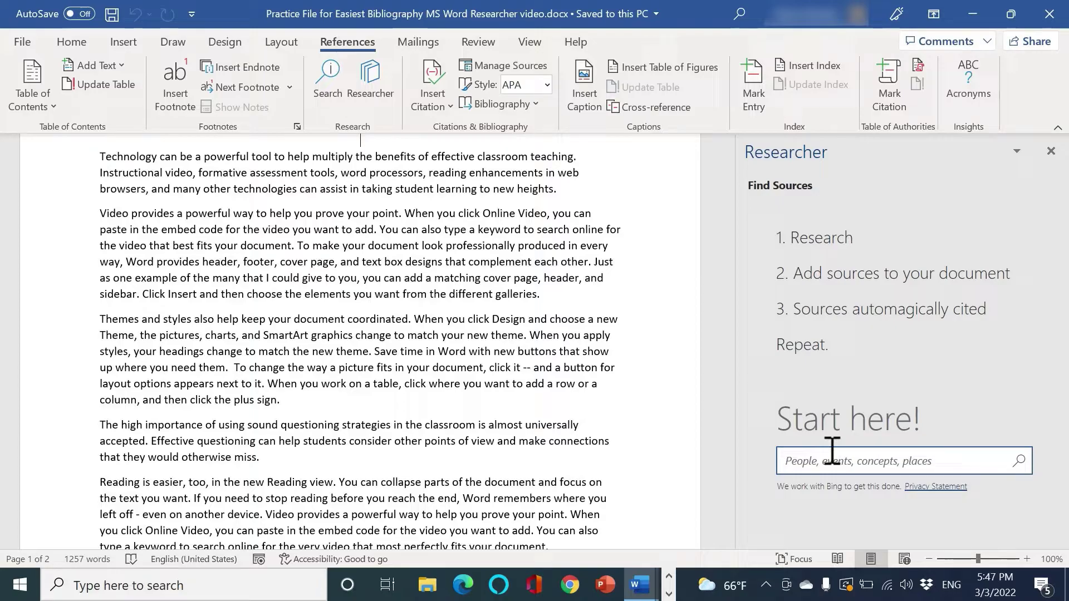
# Search Researcher for 'questioning strategies' and browse the topics and top sources found
pyautogui.write('questioning strate')
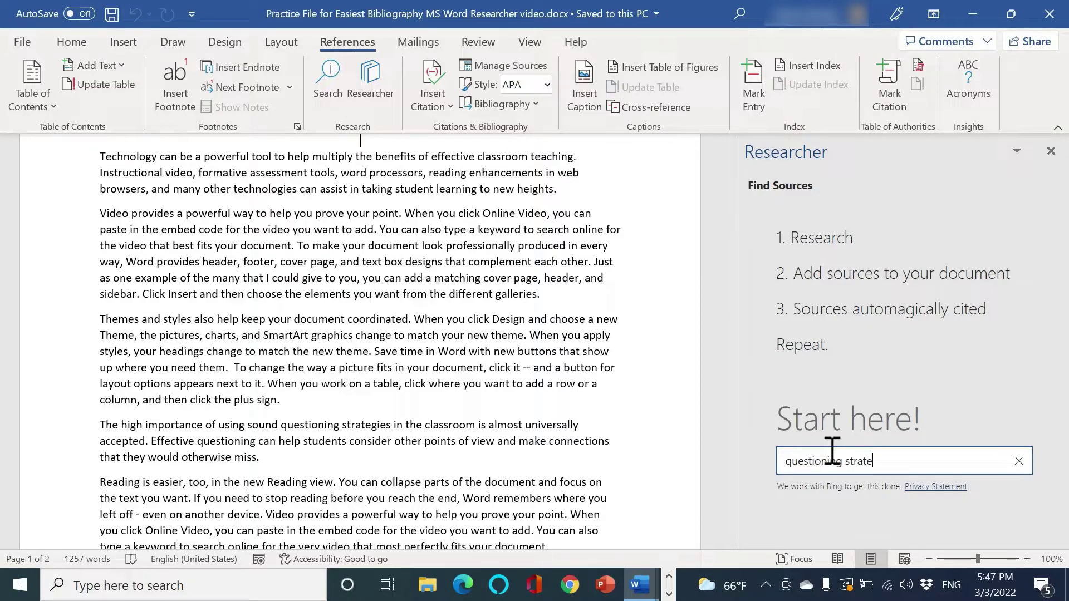
pyautogui.write('gies')
pyautogui.press('Return')
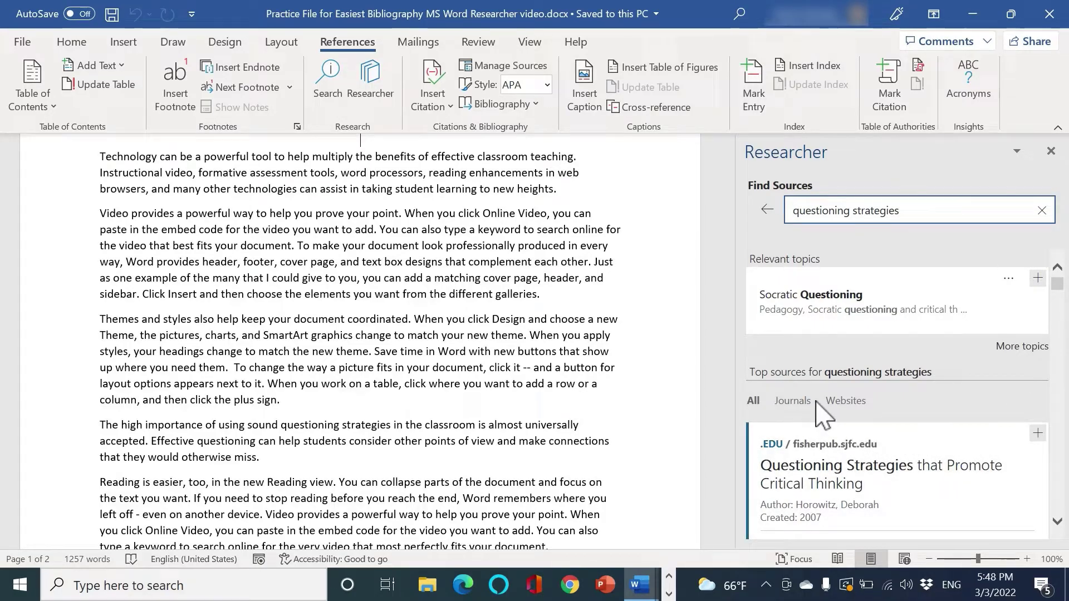
pyautogui.scroll(-5, 823, 441)
pyautogui.scroll(5, 819, 444)
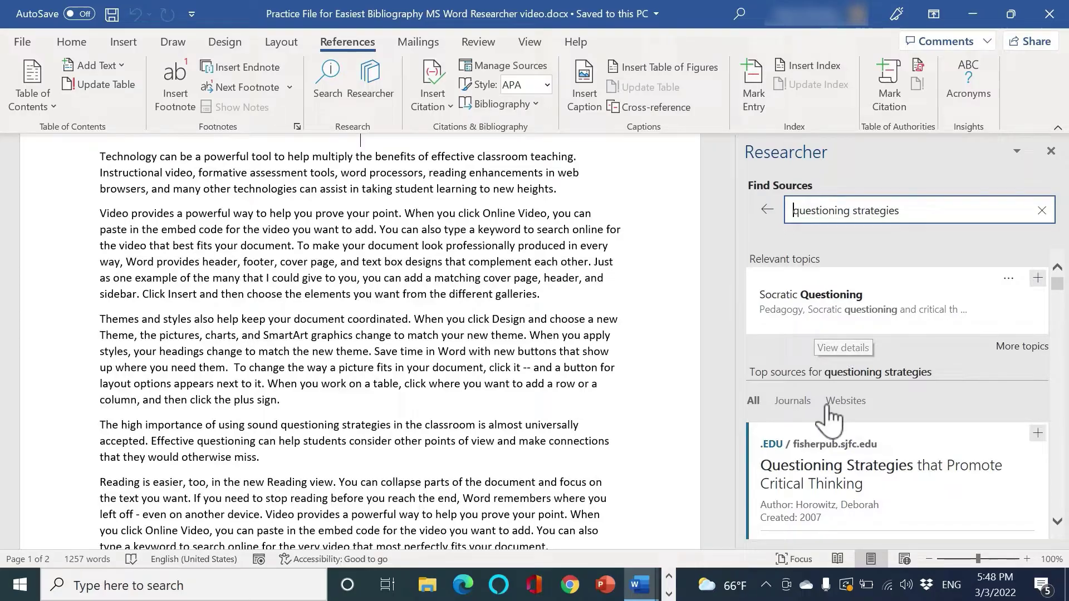
pyautogui.scroll(-1, 811, 426)
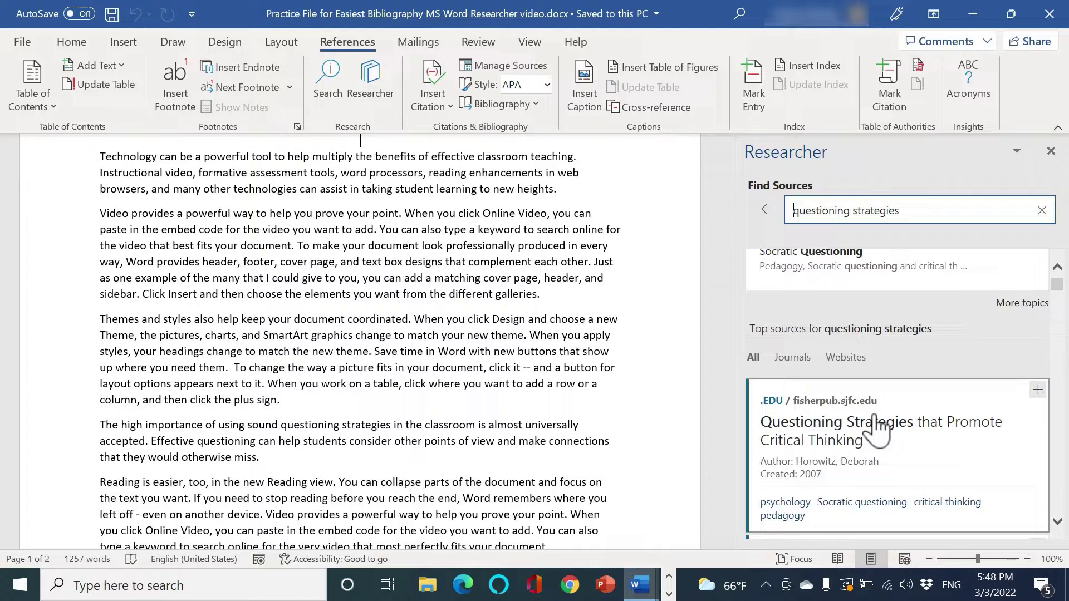
pyautogui.scroll(-1, 1059, 292)
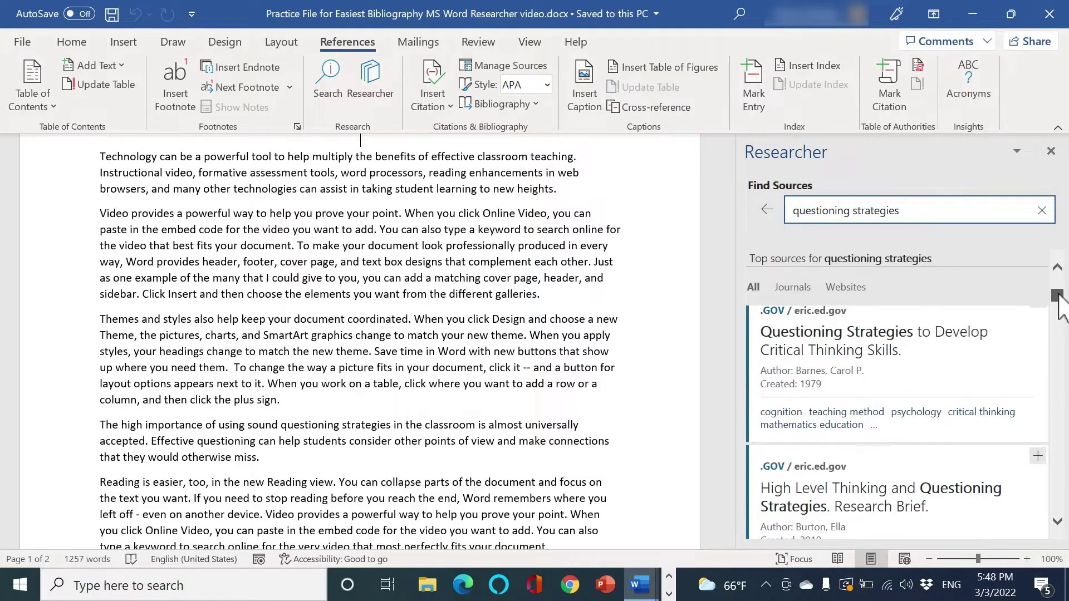
pyautogui.scroll(1, 1059, 292)
pyautogui.scroll(-1, 1060, 295)
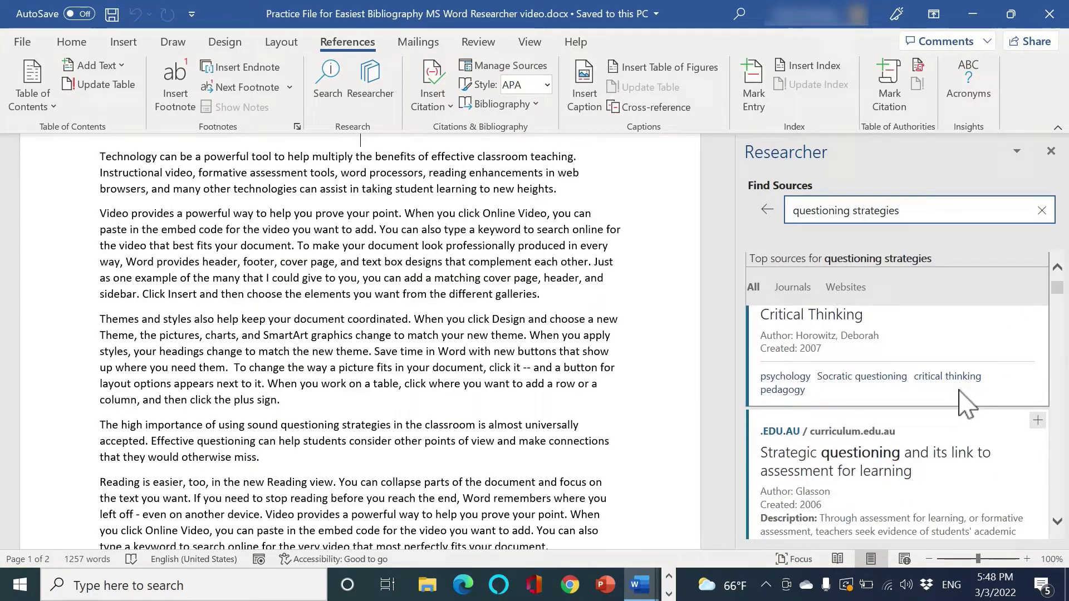
pyautogui.scroll(-2, 958, 398)
pyautogui.scroll(-3, 957, 402)
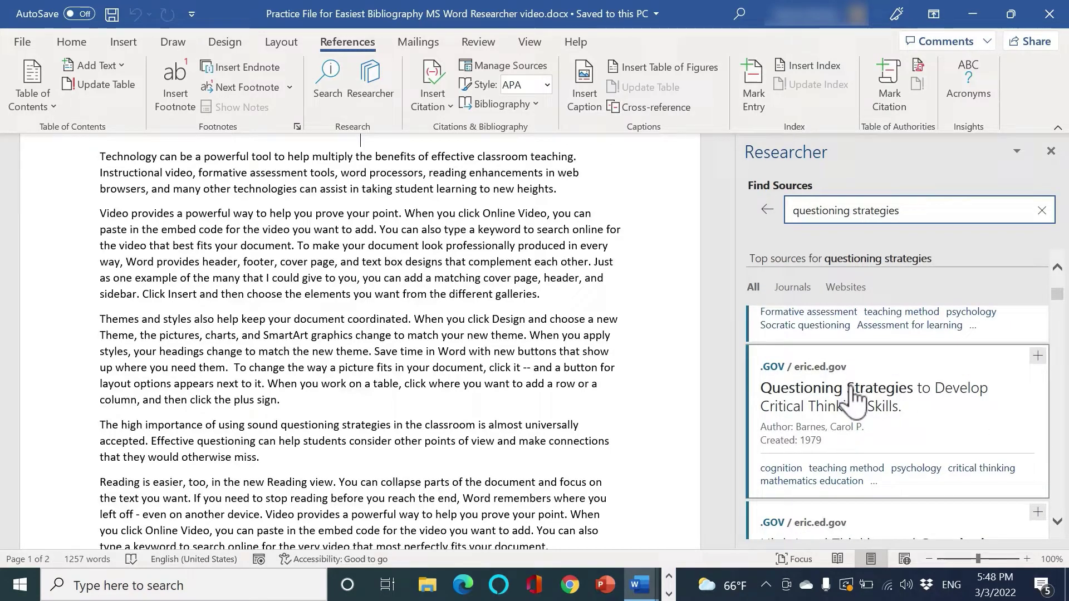
pyautogui.scroll(-3, 854, 423)
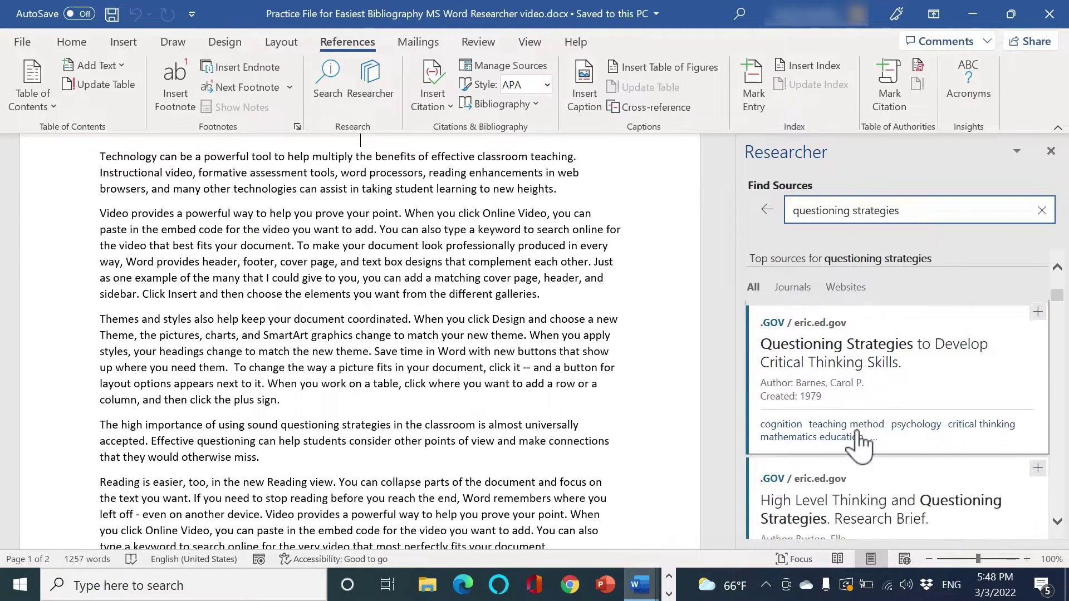
pyautogui.scroll(8, 863, 452)
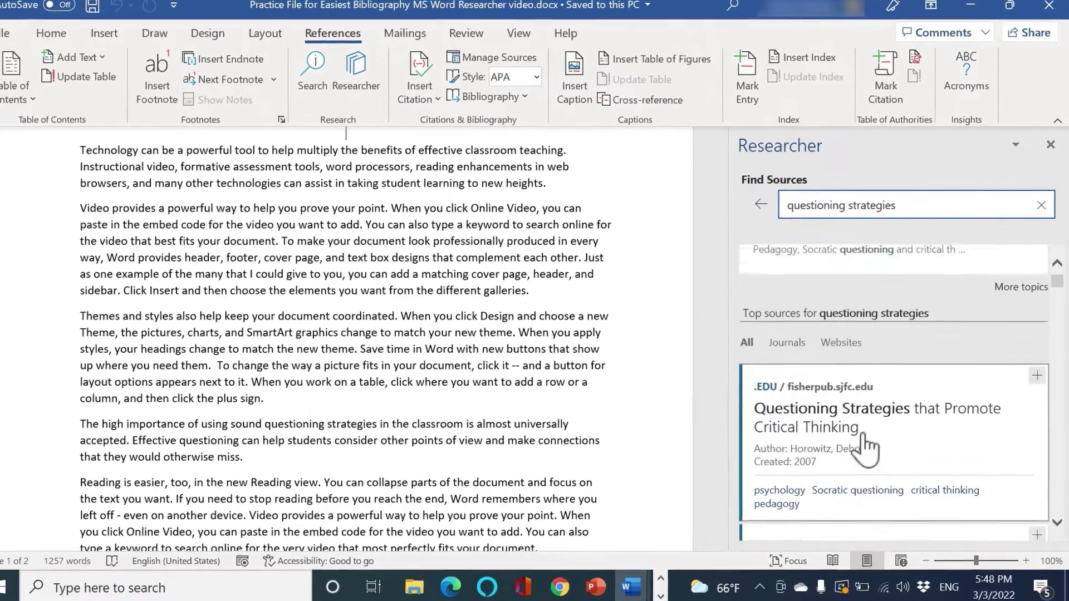
pyautogui.scroll(1, 866, 448)
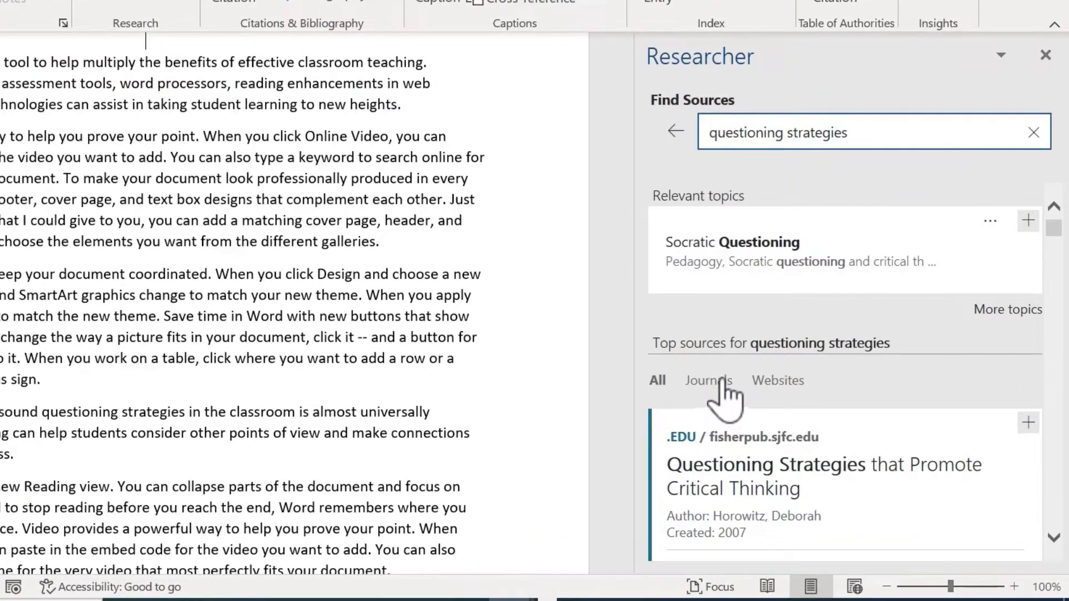
# Filter the results to Journals and open the 2011 Literacy article 'Questioning as thinking'
pyautogui.click(720, 380)
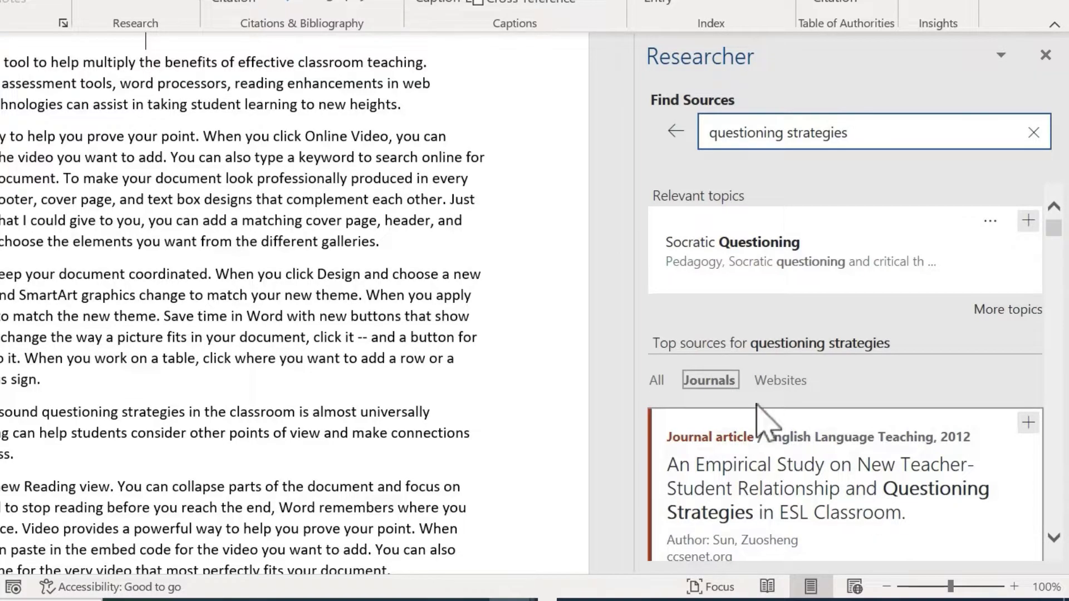
pyautogui.scroll(-3, 974, 462)
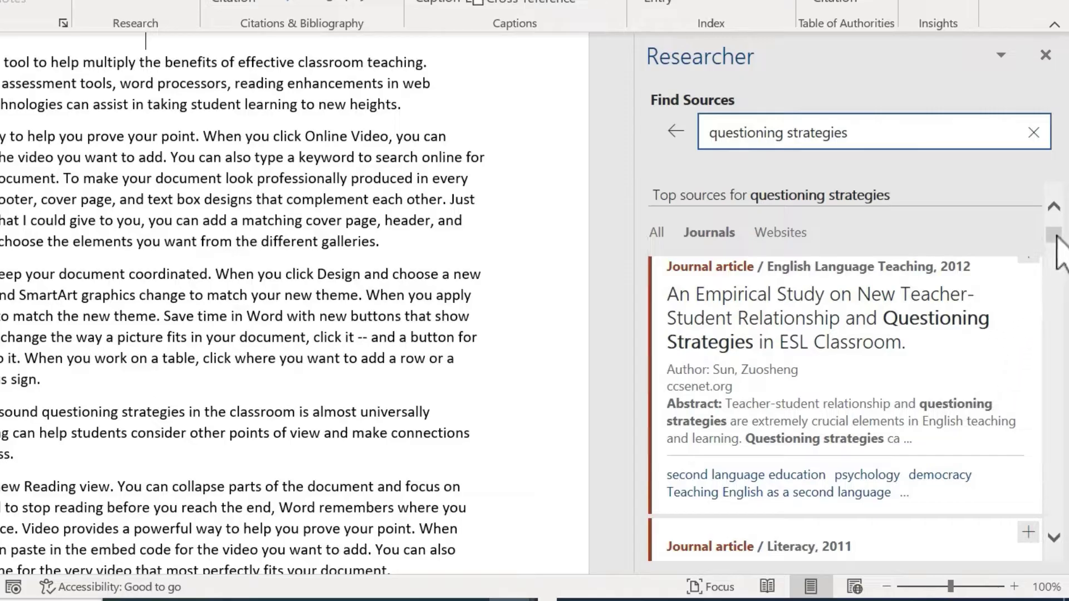
pyautogui.moveTo(1052, 232); pyautogui.dragTo(1054, 243)
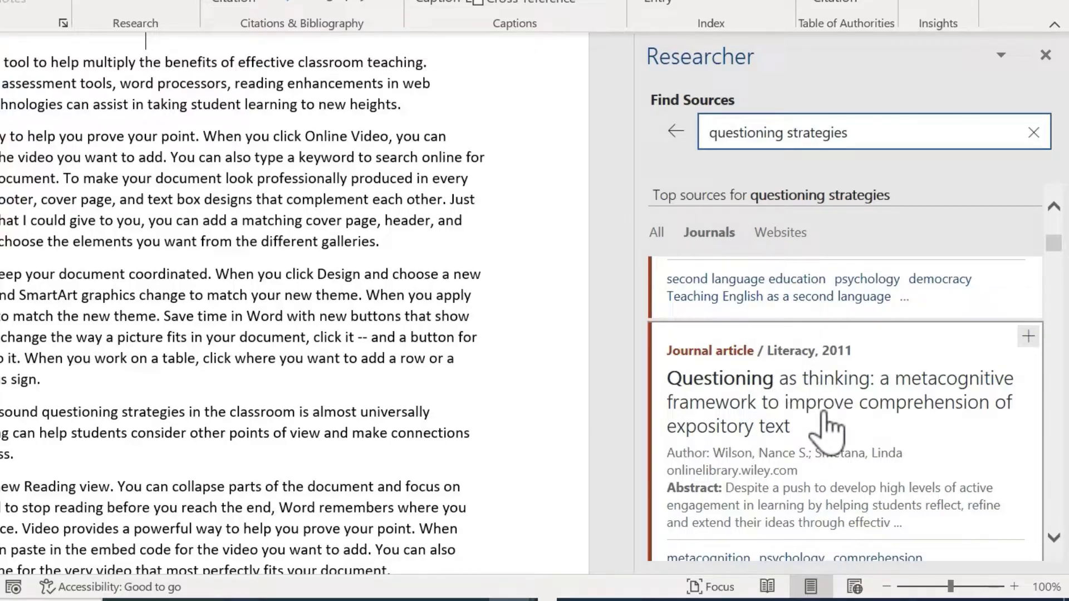
pyautogui.click(812, 441)
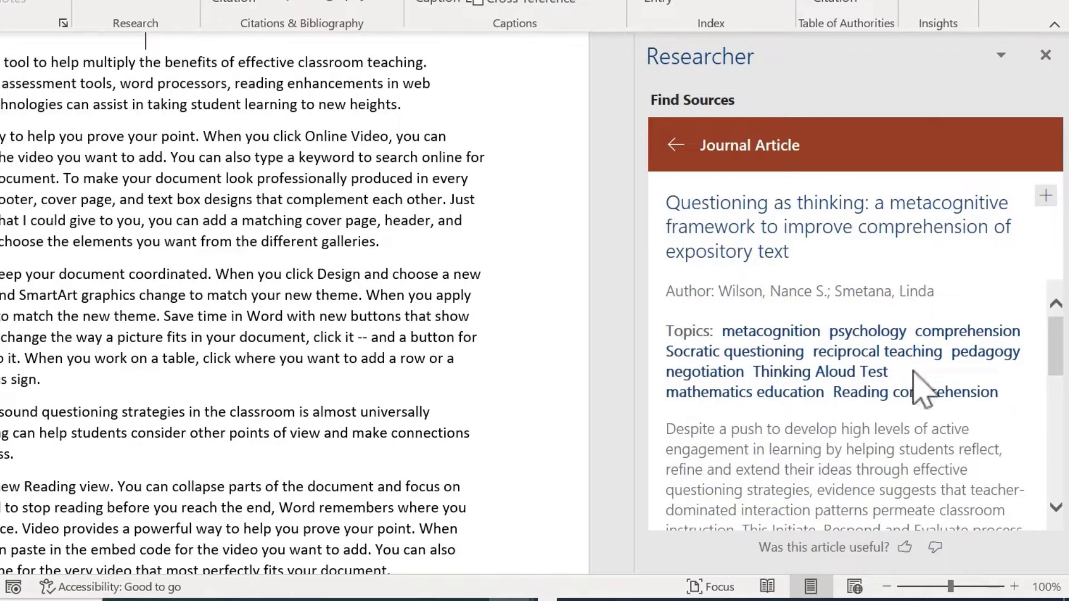
pyautogui.moveTo(1055, 353); pyautogui.dragTo(996, 465)
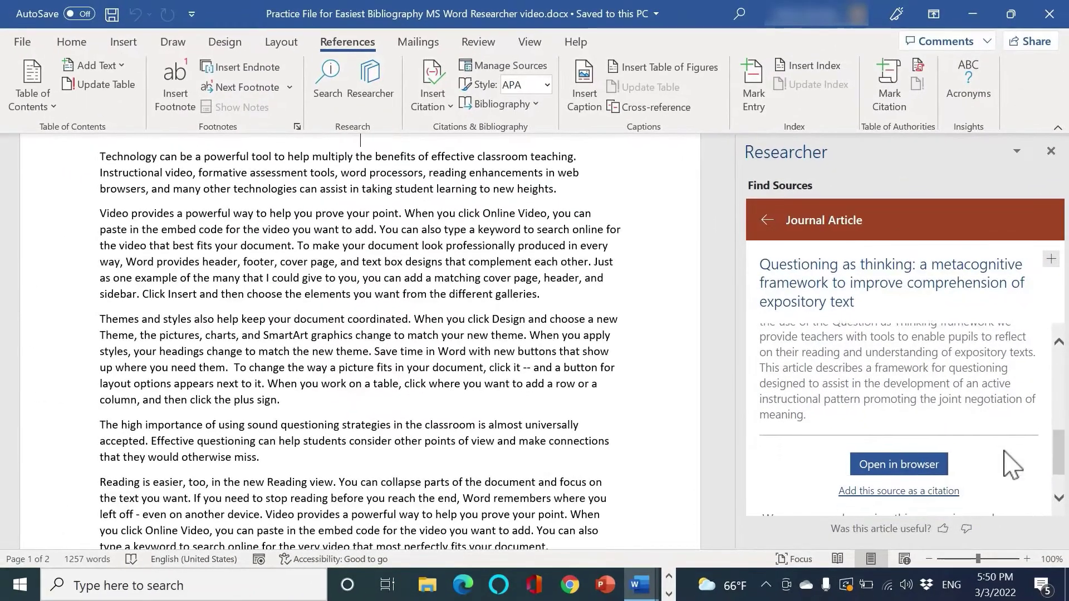
pyautogui.click(927, 468)
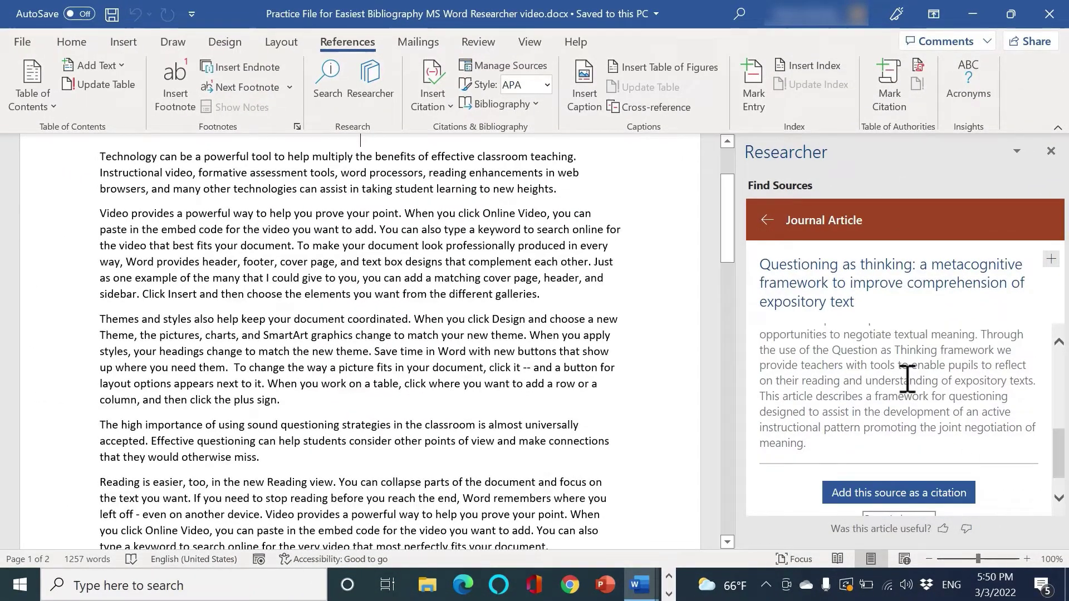
pyautogui.scroll(3, 906, 379)
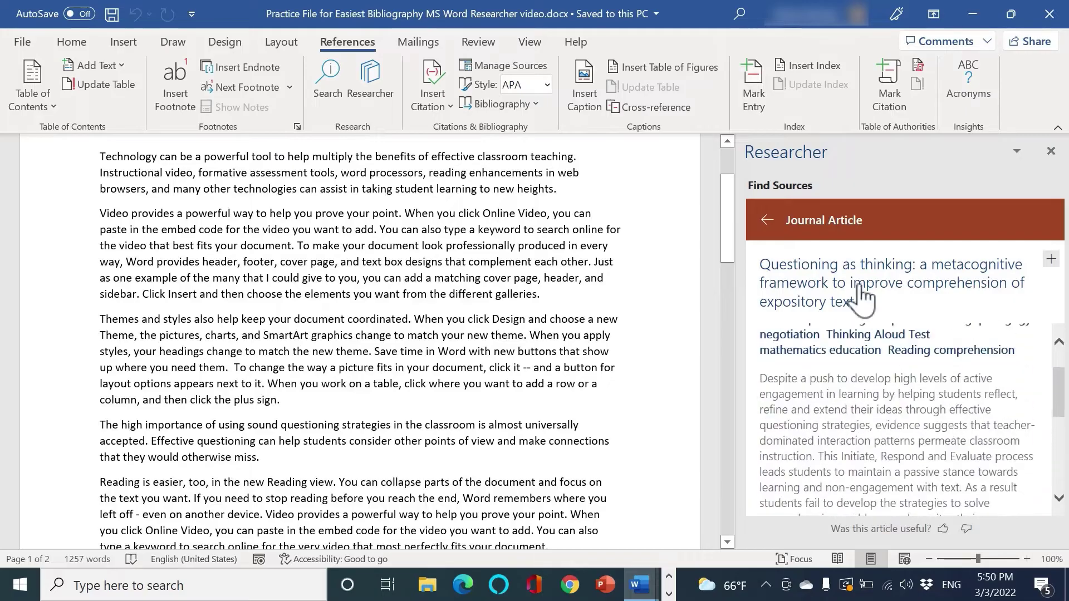
pyautogui.scroll(1, 825, 433)
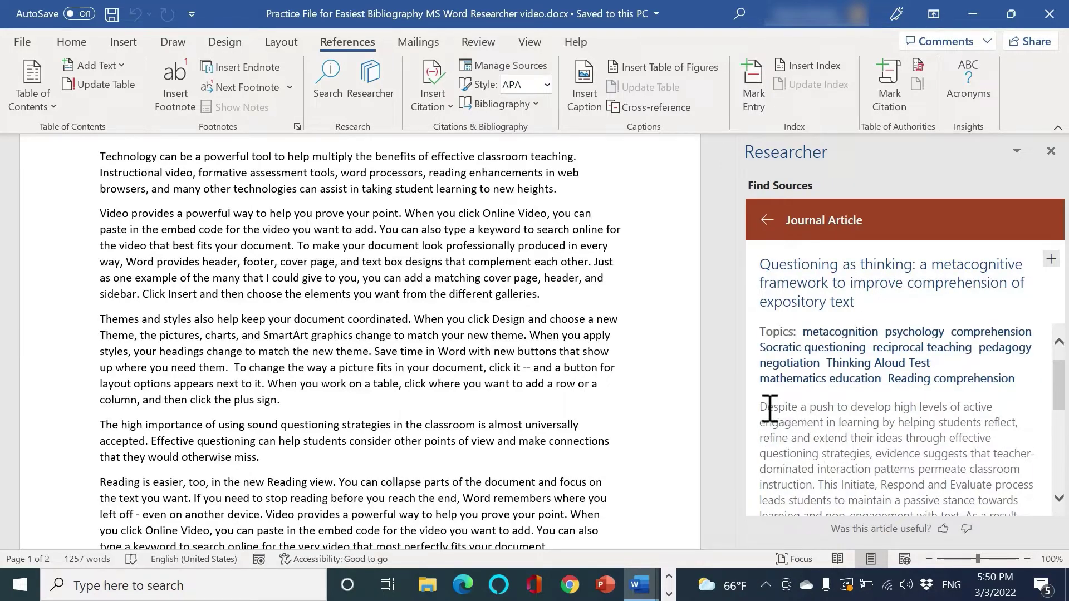
# Quote the abstract's first sentence after 'miss.', pasted as plain text inside quotation marks
pyautogui.moveTo(761, 409); pyautogui.dragTo(872, 506)
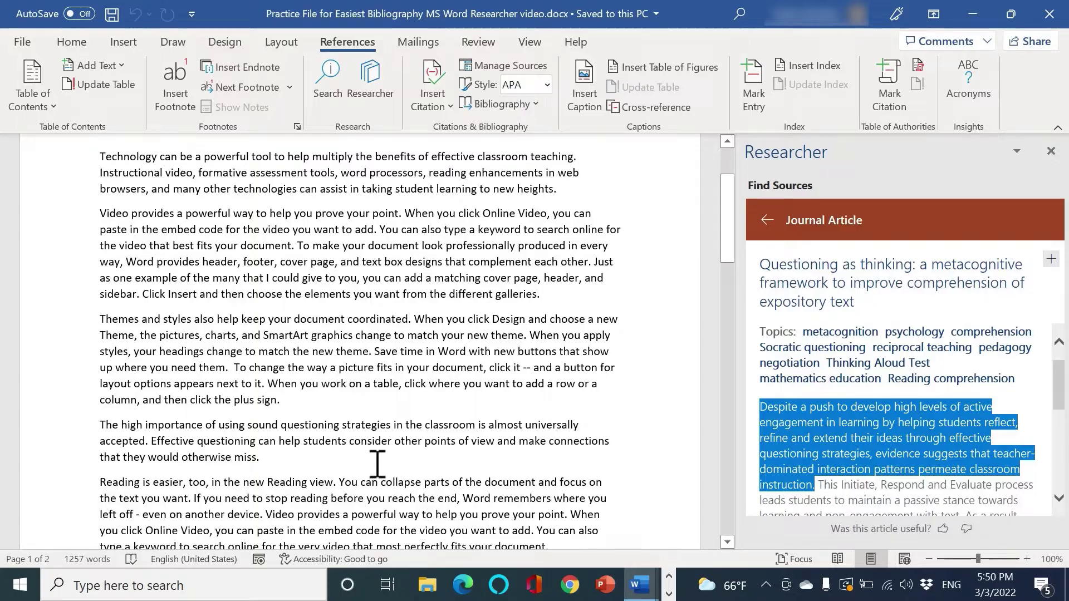
pyautogui.click(296, 456)
pyautogui.click(71, 42)
pyautogui.click(24, 106)
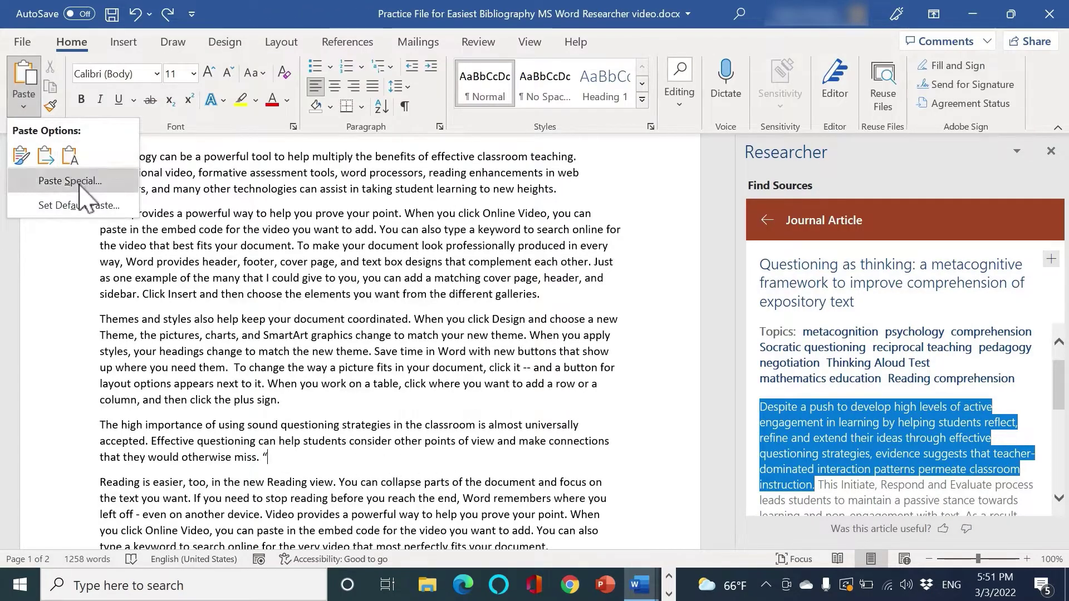
pyautogui.click(69, 157)
pyautogui.write('"')
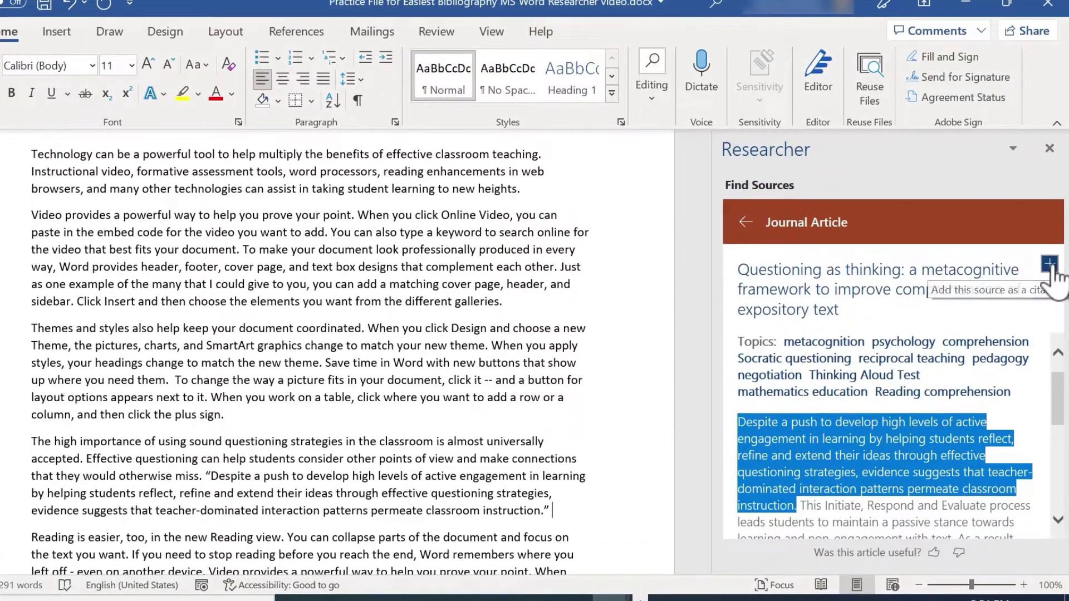
# Cite the 2011 Literacy article after the quote and create a Bibliography on page 3
pyautogui.click(1050, 263)
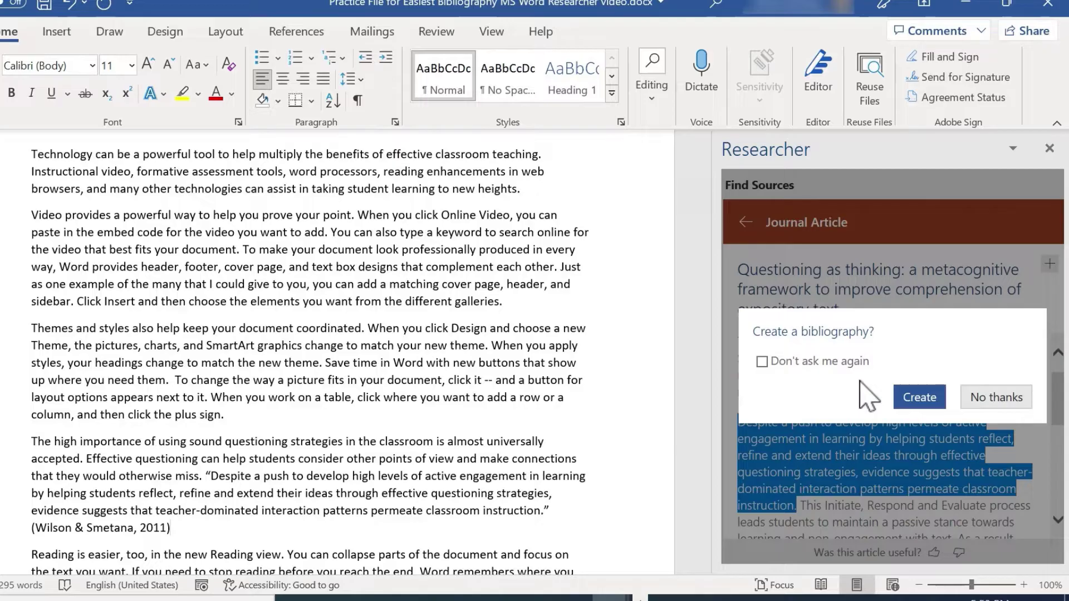
pyautogui.click(909, 399)
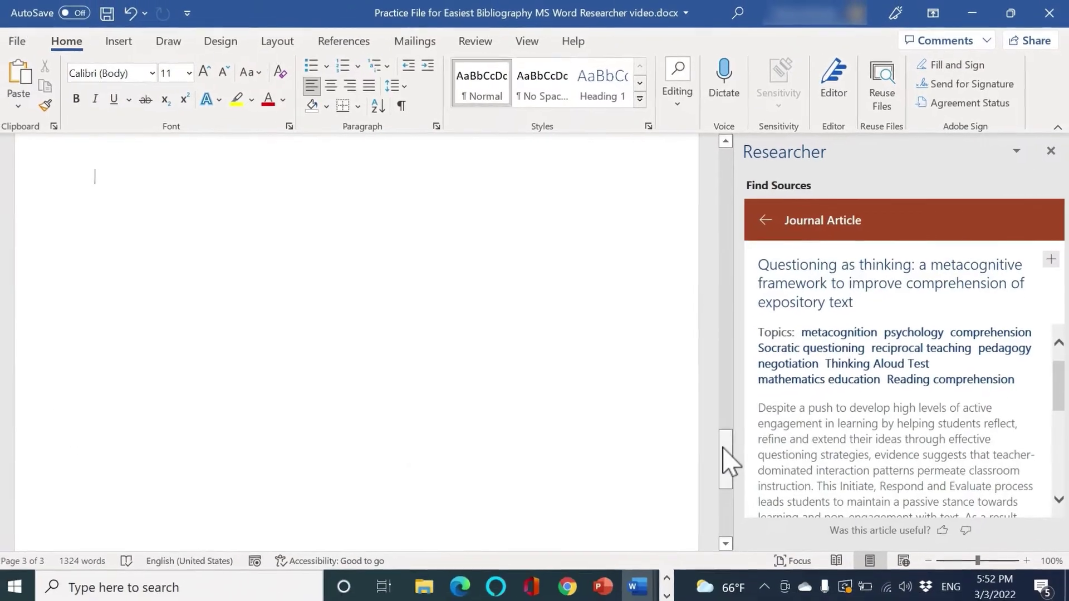
pyautogui.moveTo(699, 479); pyautogui.dragTo(698, 414)
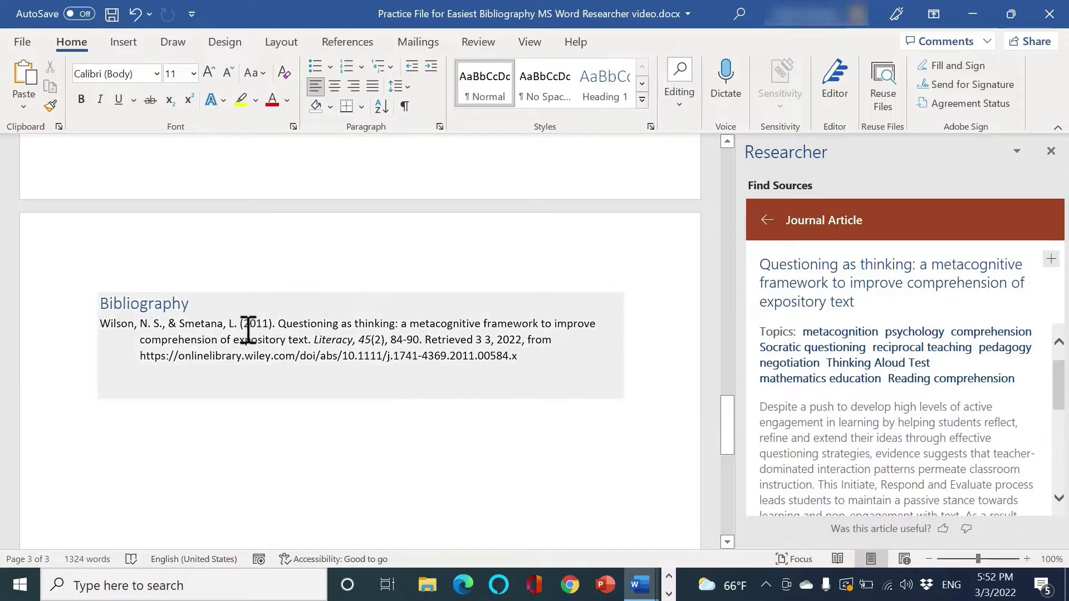
pyautogui.scroll(-5, 1058, 462)
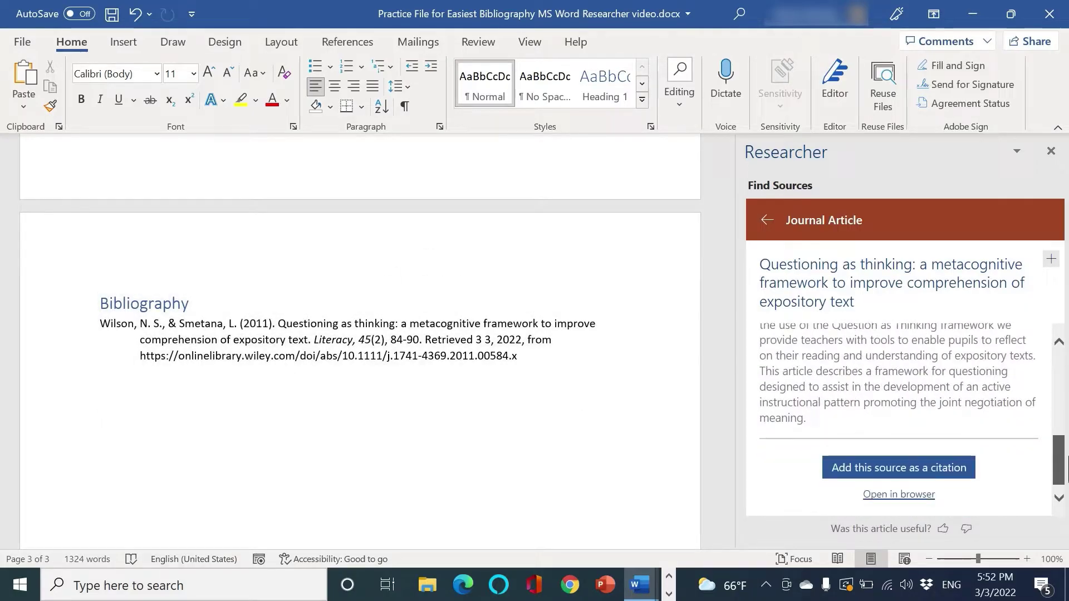
pyautogui.scroll(5, 1055, 423)
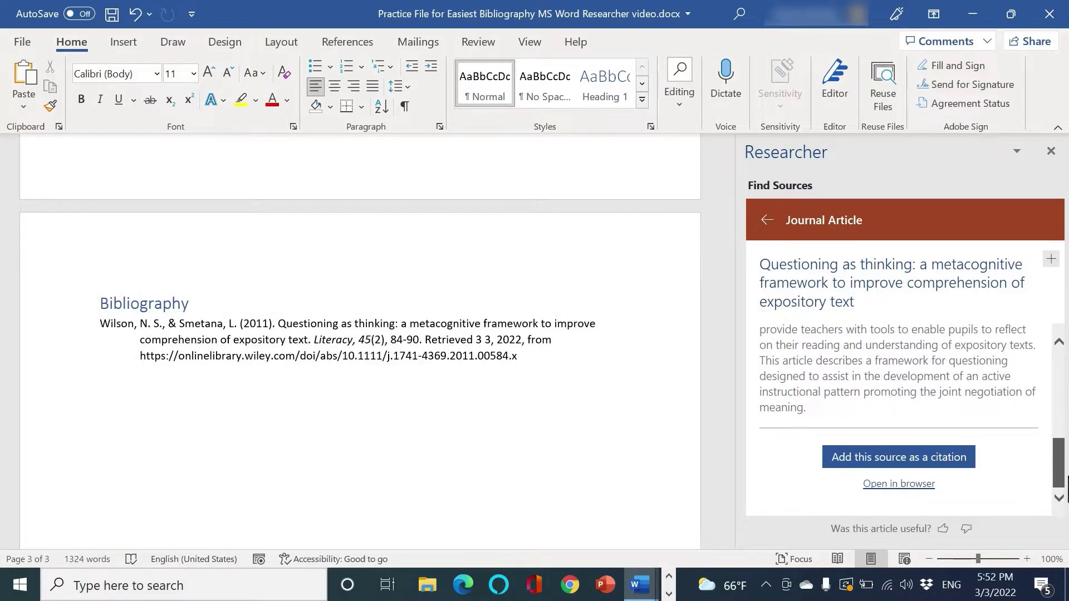
pyautogui.click(771, 222)
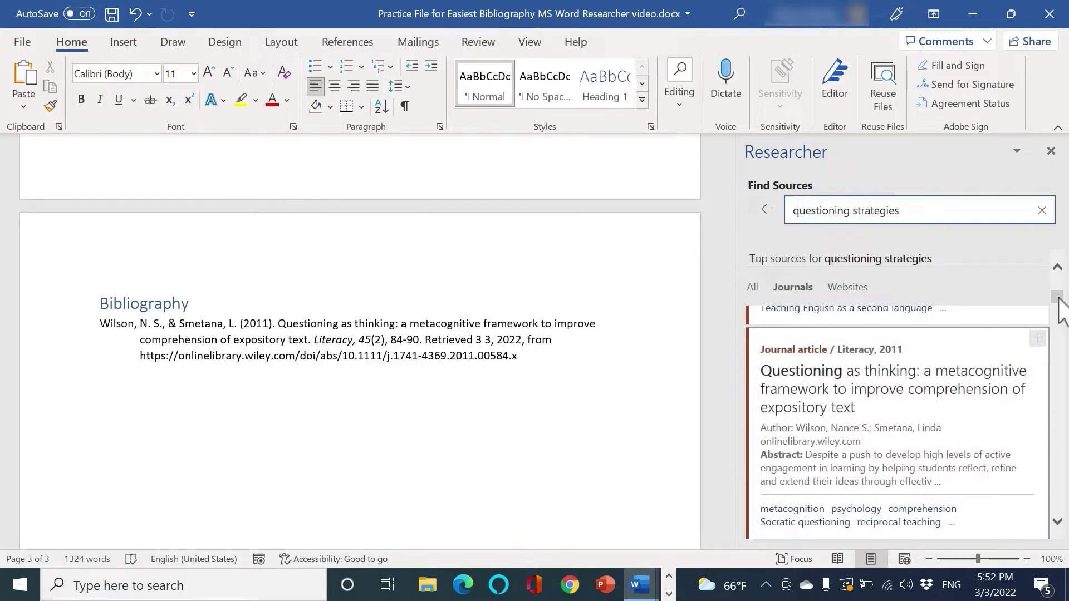
# Open the ESL teacher-student article and bring its sentence in after the Wilson citation
pyautogui.scroll(5, 1057, 301)
pyautogui.scroll(-1, 1049, 303)
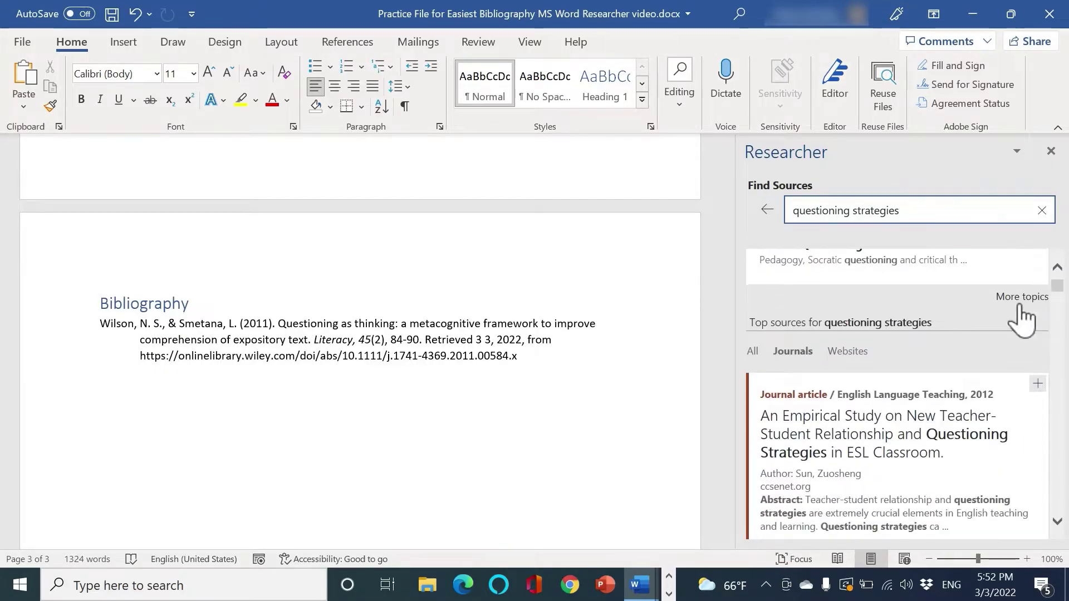
pyautogui.click(927, 423)
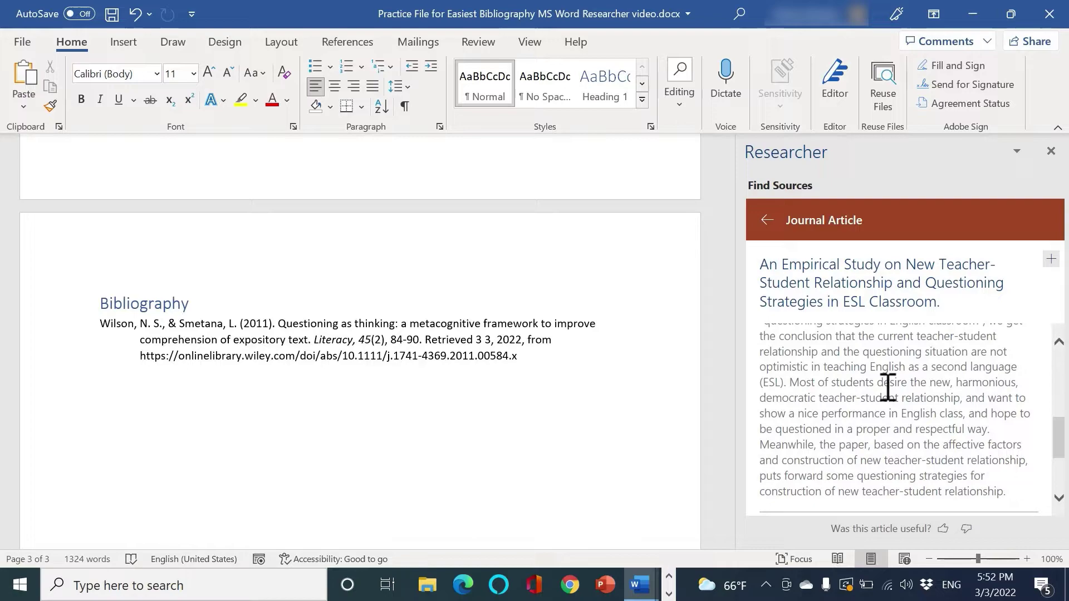
pyautogui.scroll(10, 597, 317)
pyautogui.scroll(15, 582, 307)
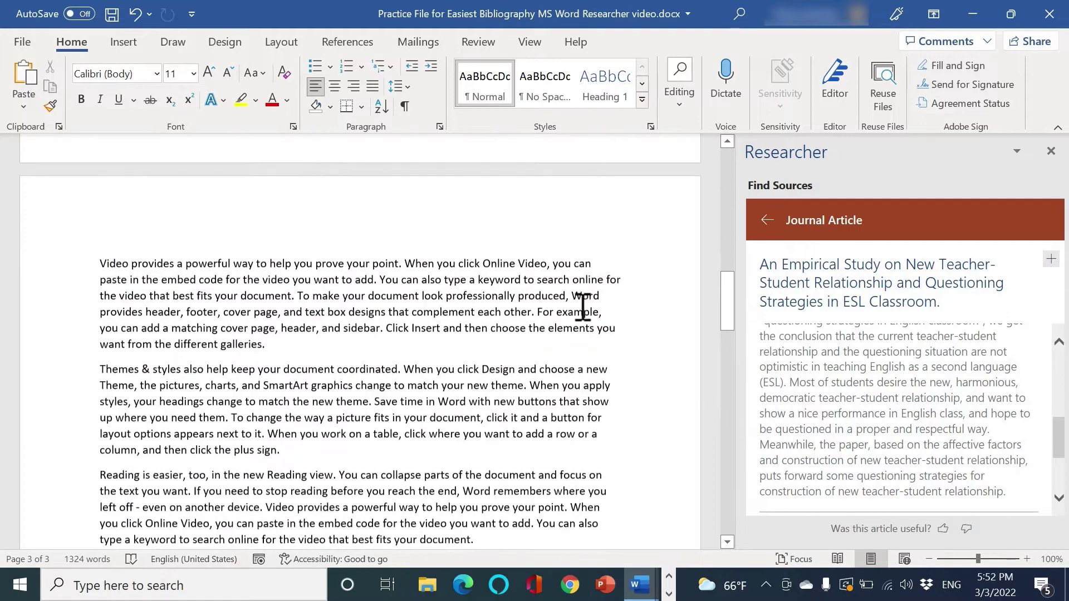
pyautogui.scroll(2, 582, 312)
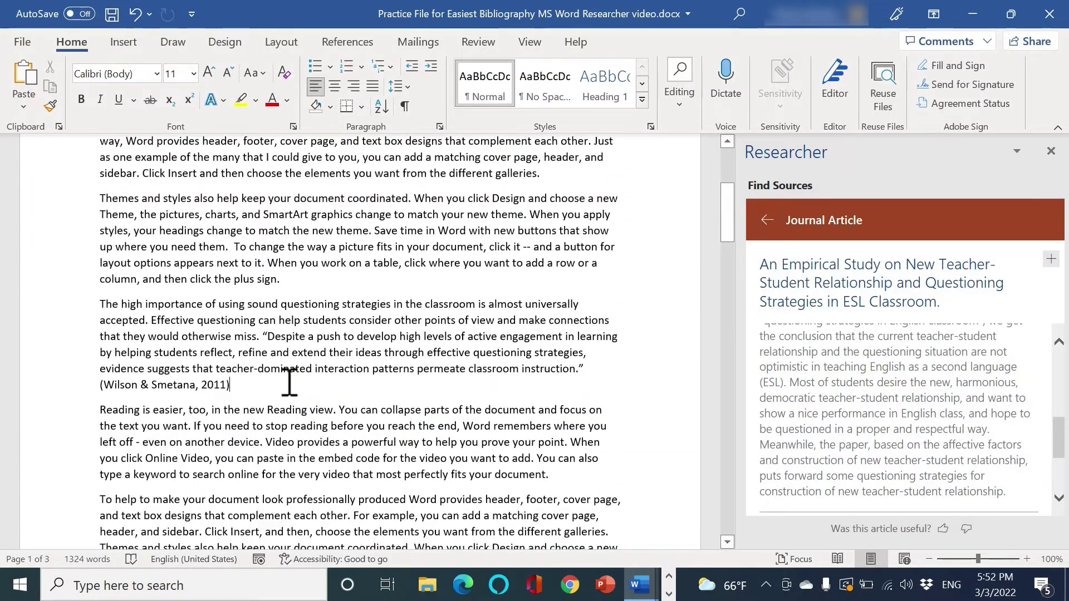
pyautogui.click(287, 383)
pyautogui.moveTo(790, 382); pyautogui.dragTo(305, 416)
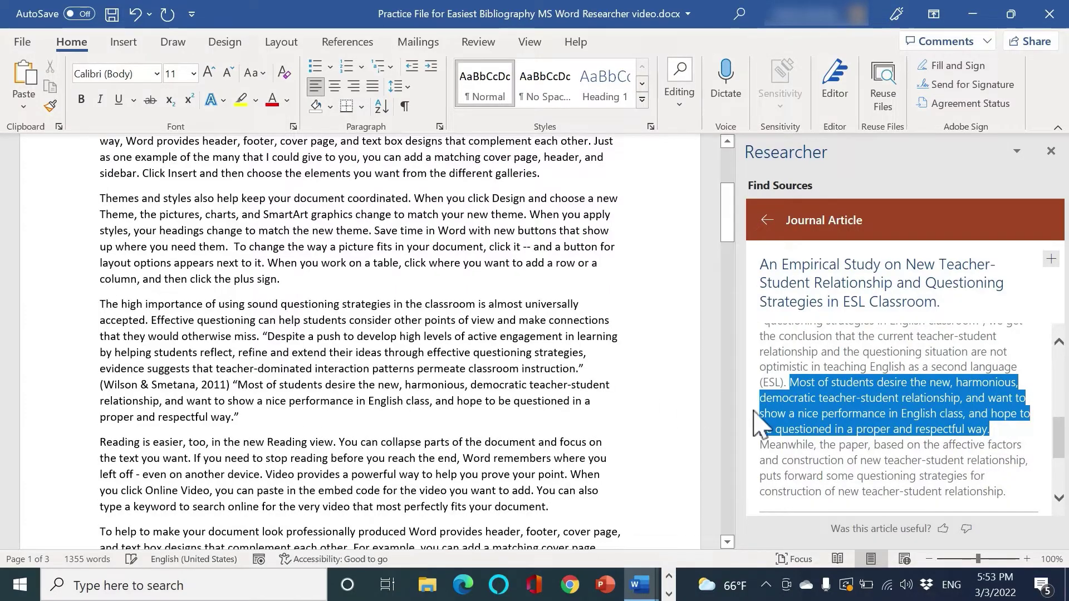
# Cite the sentence as (Sun, 2012) and update the bibliography, keeping the update prompt enabled
pyautogui.click(1051, 259)
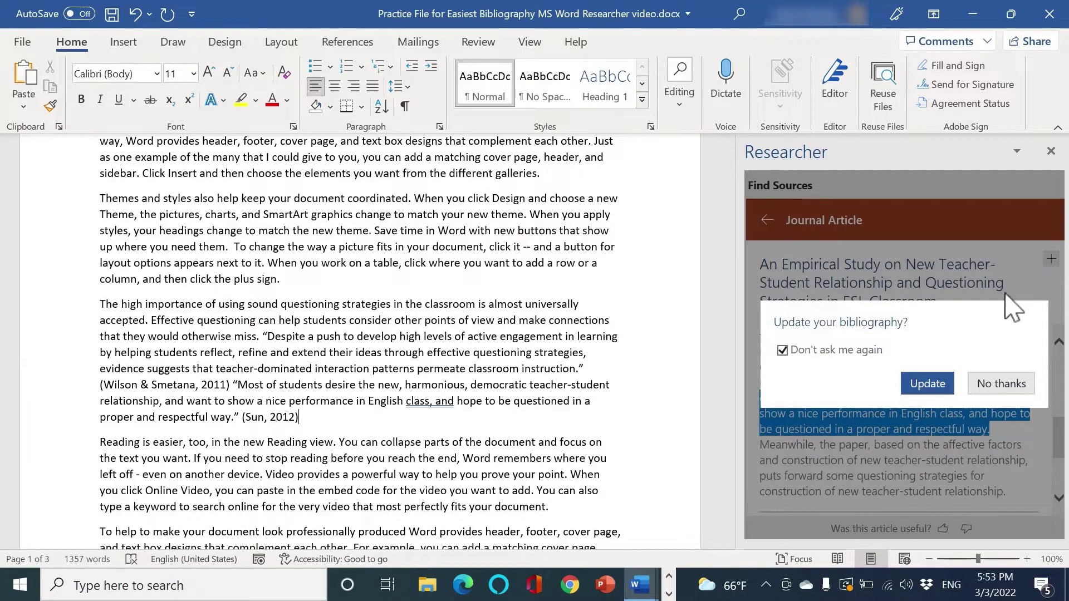
pyautogui.click(783, 350)
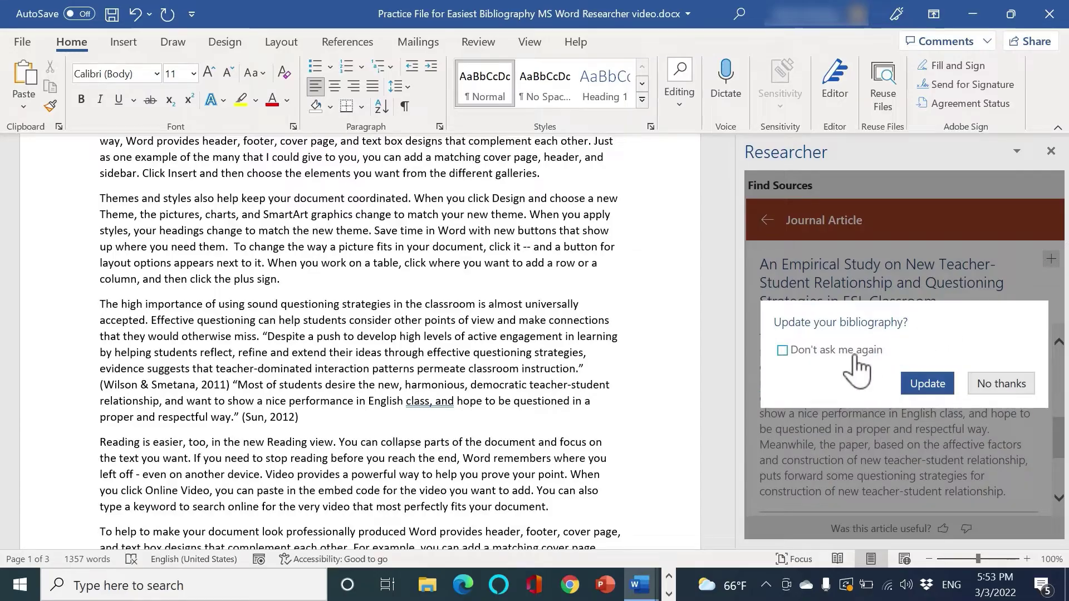
pyautogui.click(926, 385)
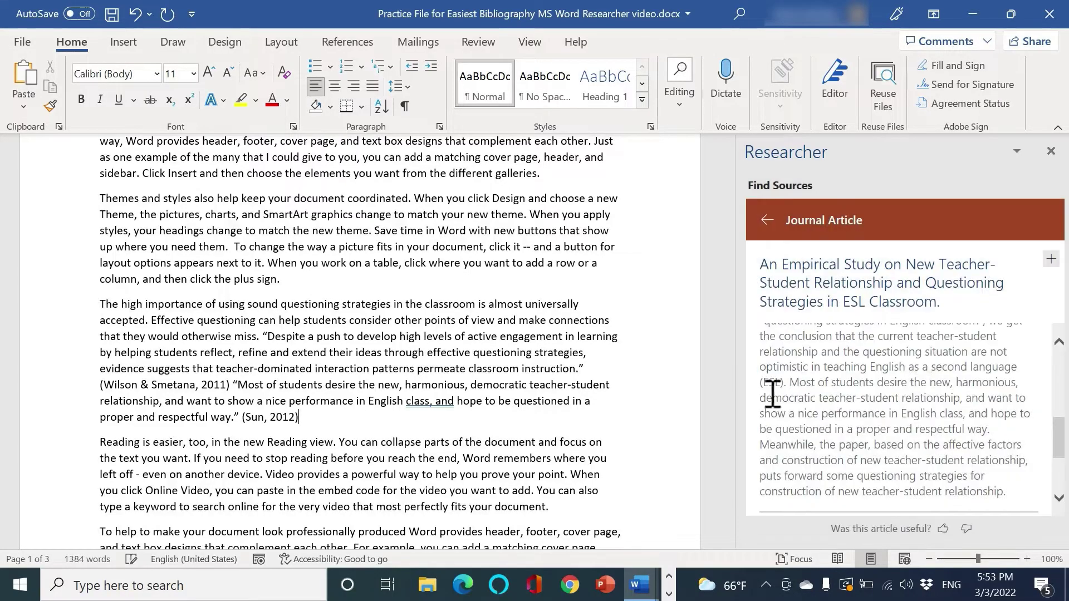
# Check that page 3 lists Sun (2012) and Wilson & Smetana (2011), then return to the results
pyautogui.moveTo(730, 231); pyautogui.dragTo(729, 462)
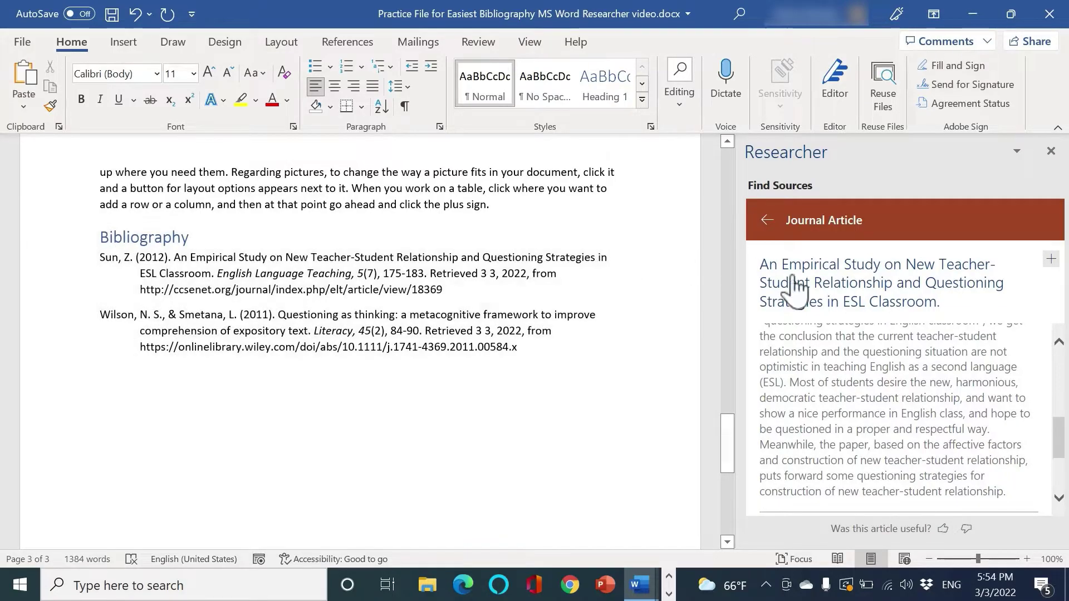
pyautogui.click(767, 220)
pyautogui.moveTo(729, 475); pyautogui.dragTo(727, 235)
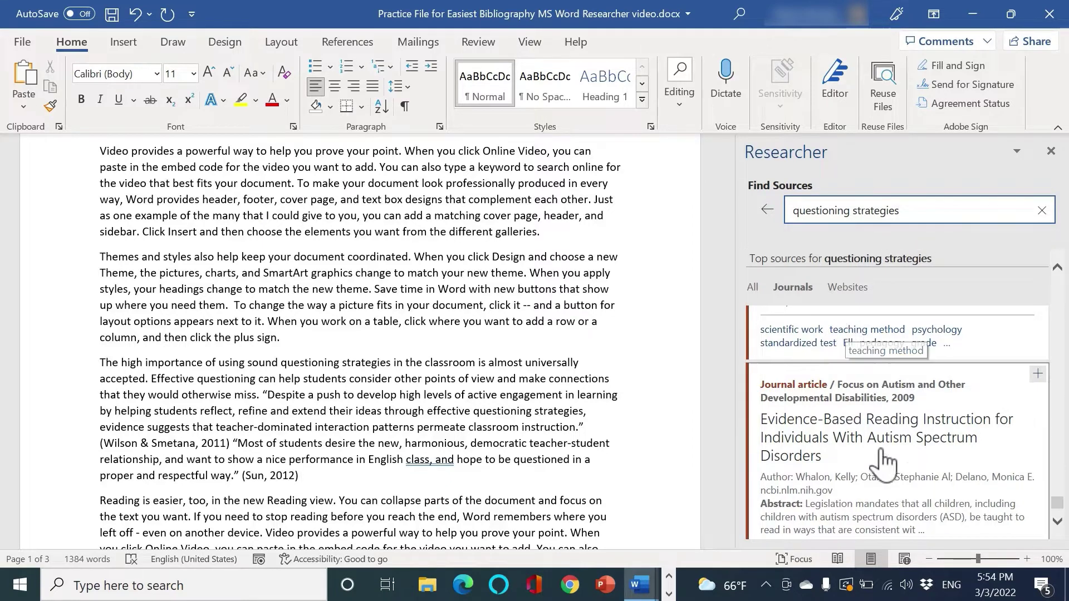
# Paste the autism article's sentence after (Sun, 2012), cite it as (Whalon, Otaiba, & Delano, 2009), update the bibliography
pyautogui.click(980, 458)
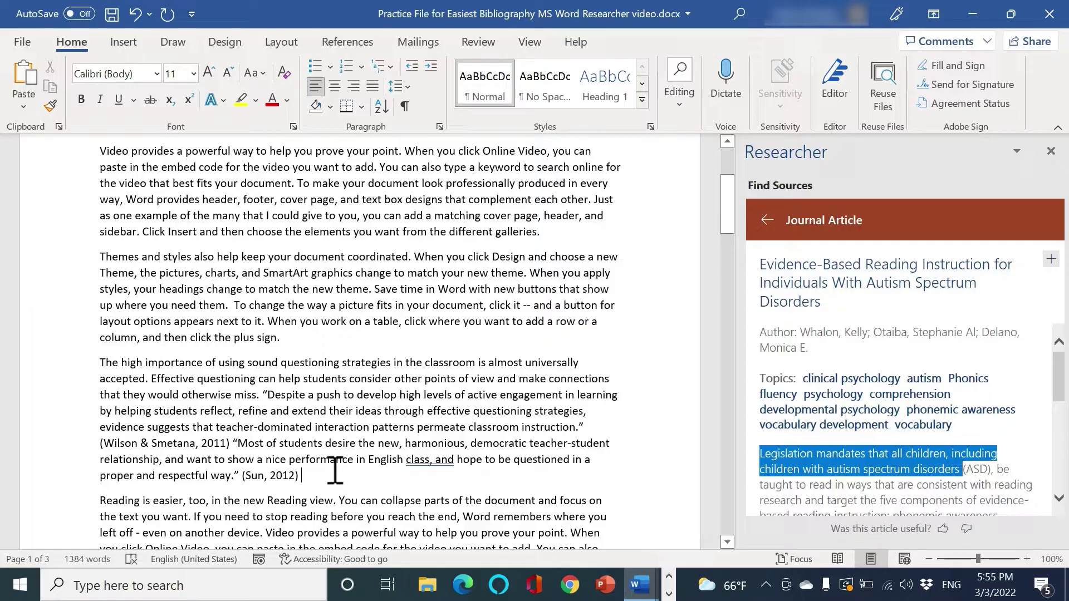
pyautogui.click(23, 101)
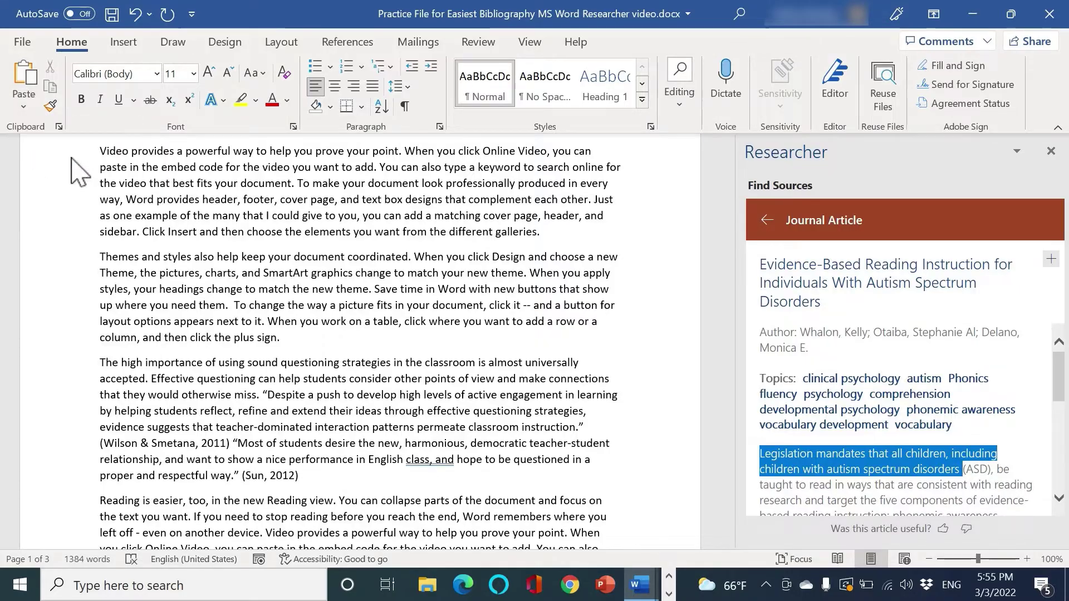
pyautogui.write('Legislation mandates that all children, including children with autism spectrum disorders')
pyautogui.click(1052, 259)
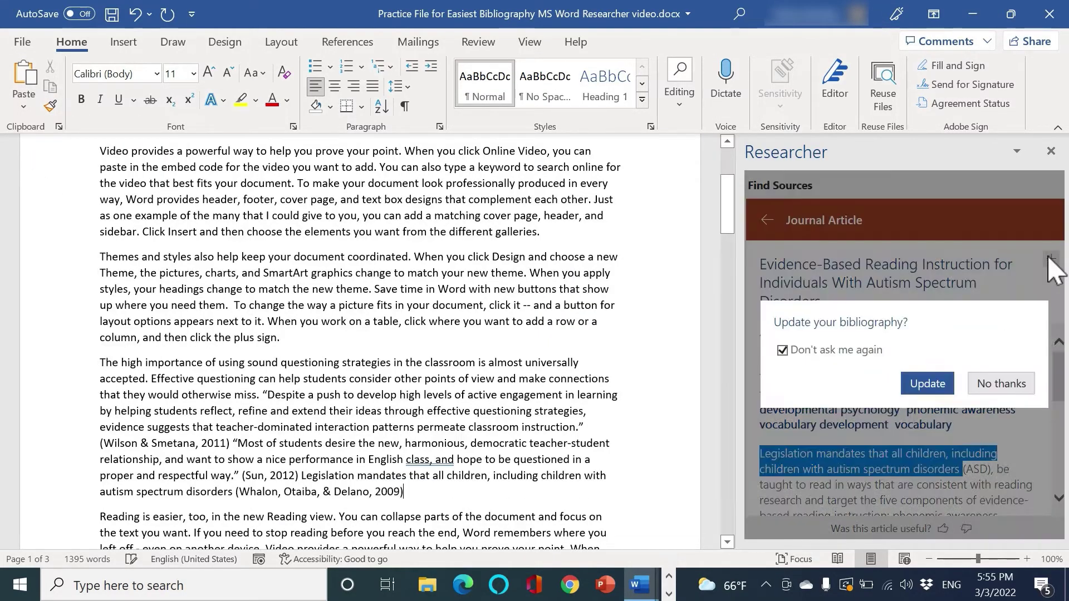
pyautogui.click(926, 385)
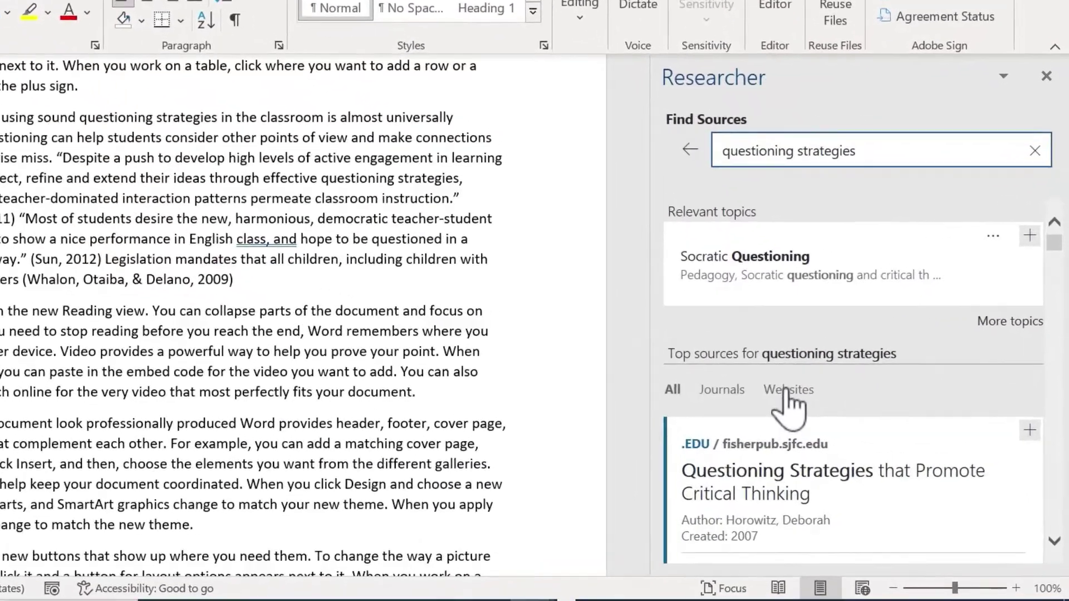
# Filter to Websites and cite Horowitz (2007) after 'fits your document.', updating the bibliography
pyautogui.click(842, 401)
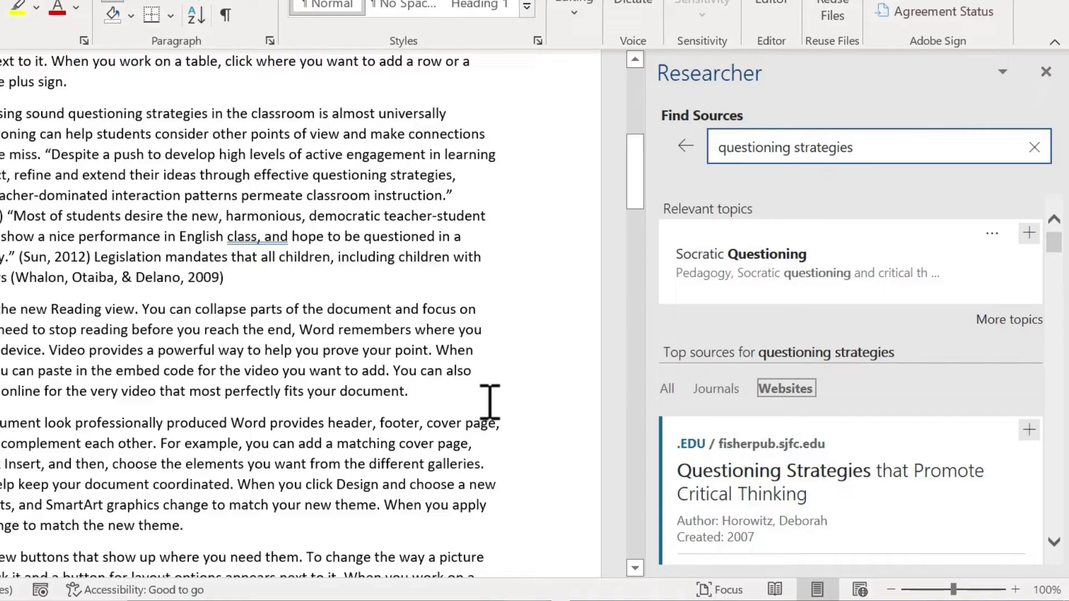
pyautogui.click(464, 399)
pyautogui.scroll(-2, 802, 489)
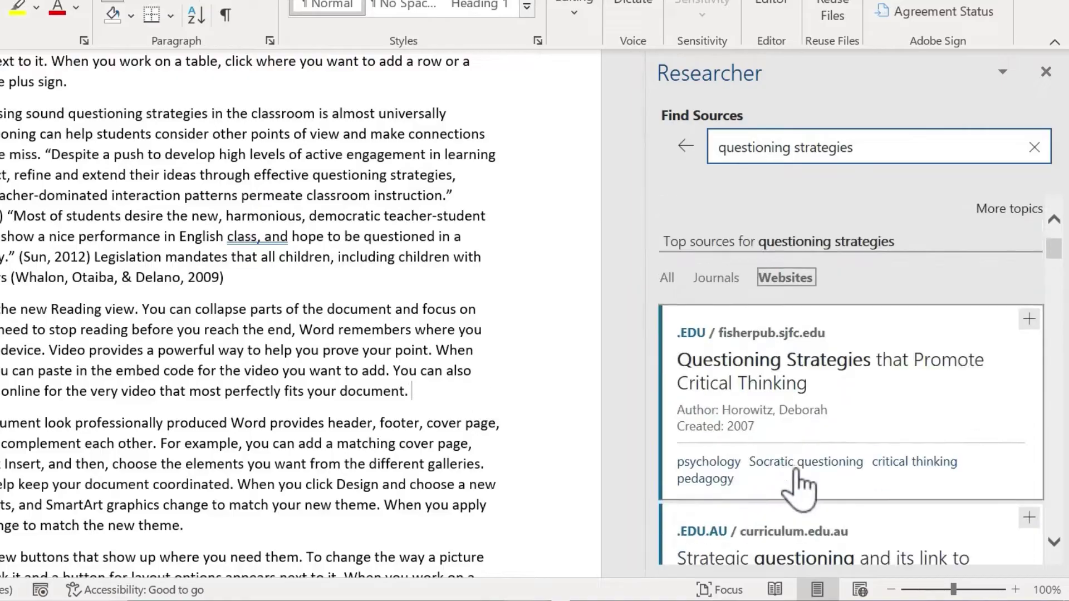
pyautogui.click(771, 368)
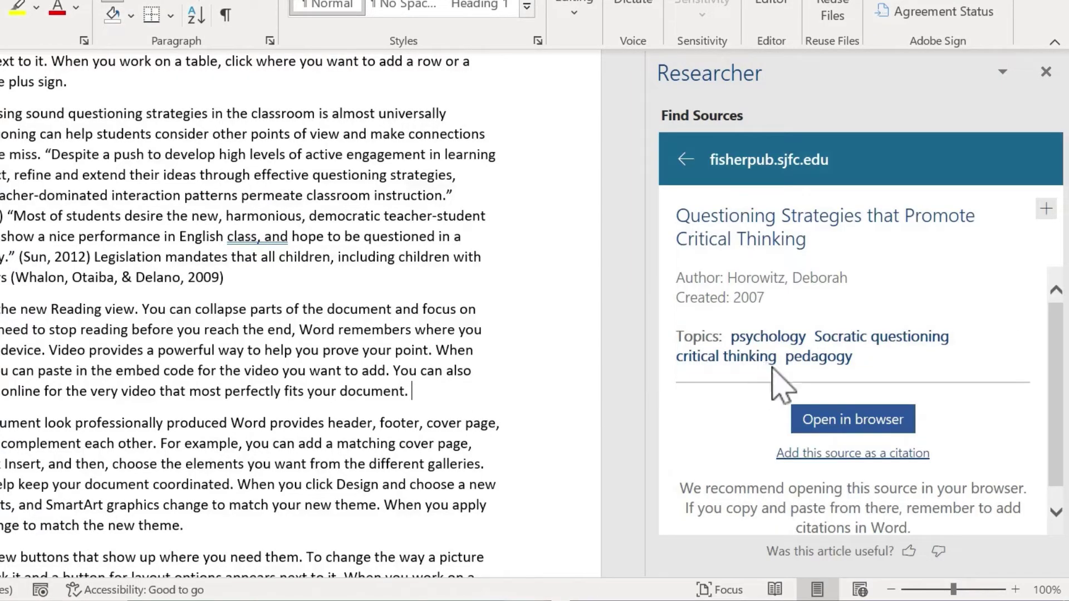
pyautogui.click(1047, 211)
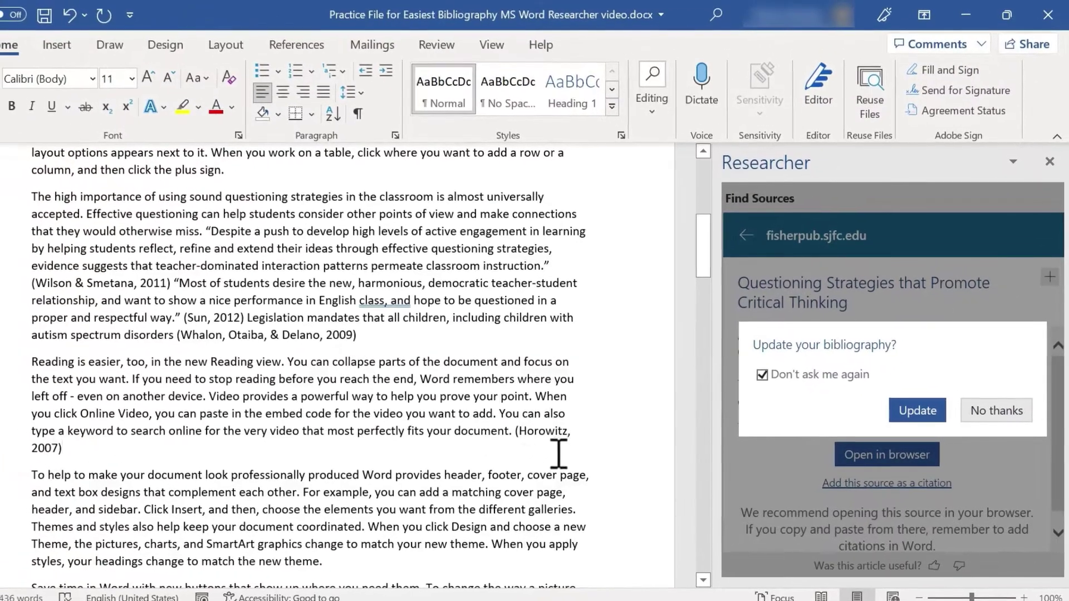
pyautogui.click(916, 410)
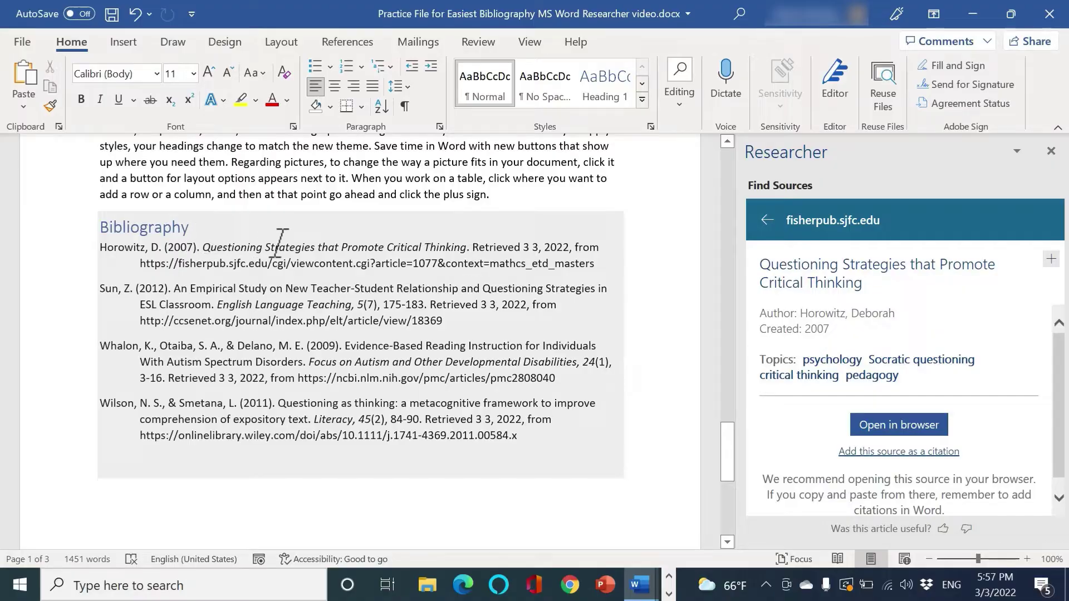
pyautogui.moveTo(282, 242); pyautogui.dragTo(584, 264)
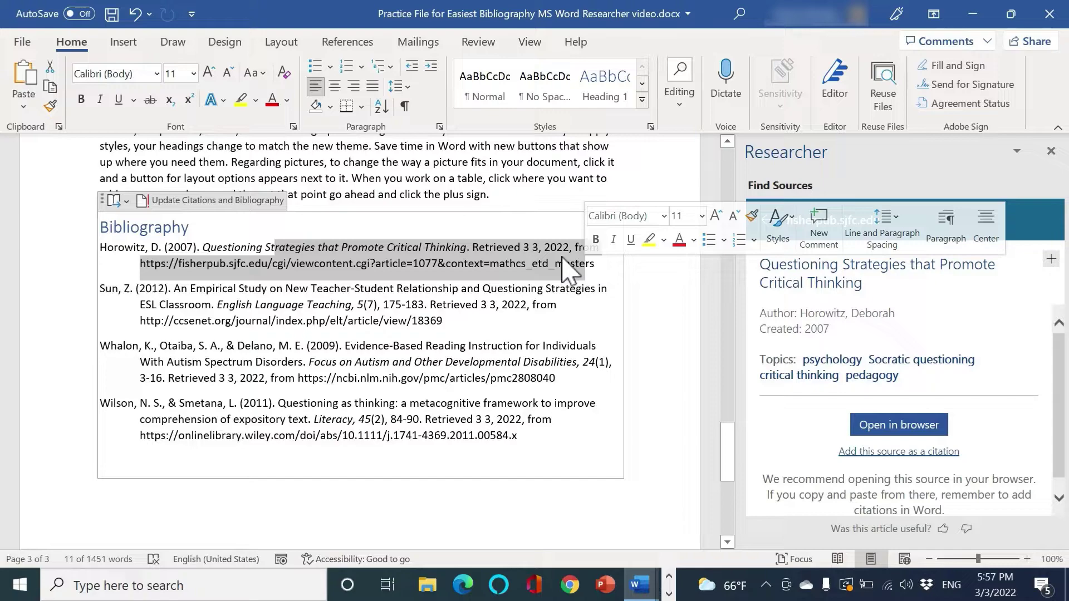
pyautogui.click(563, 258)
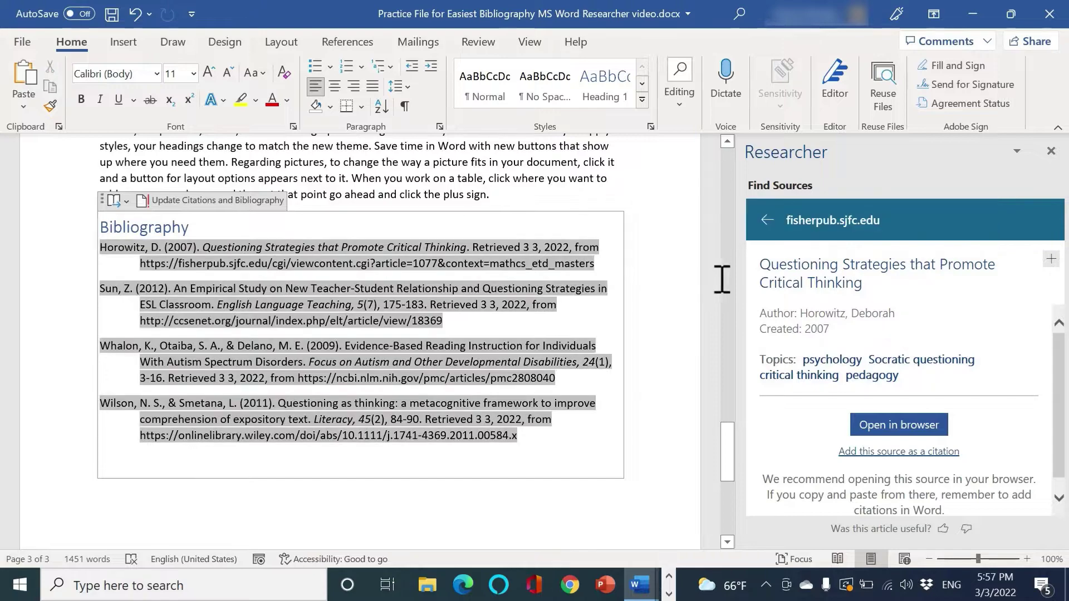
# Go back to the questioning strategies results and expand Relevant topics to show Reciprocal Teaching and Cognitive Restructuring
pyautogui.click(767, 225)
pyautogui.click(1058, 271)
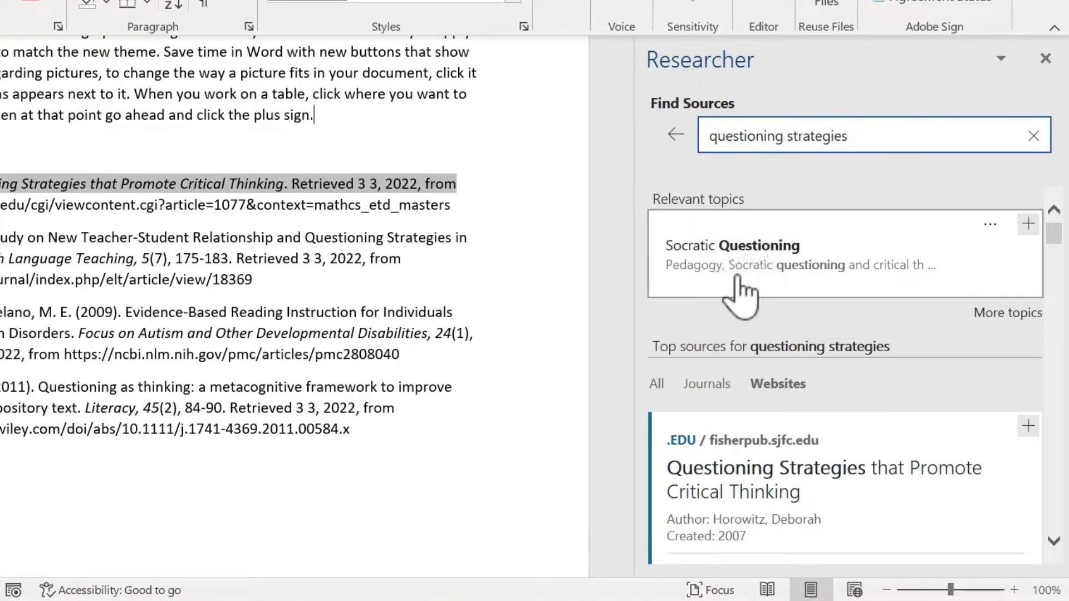
pyautogui.click(1008, 314)
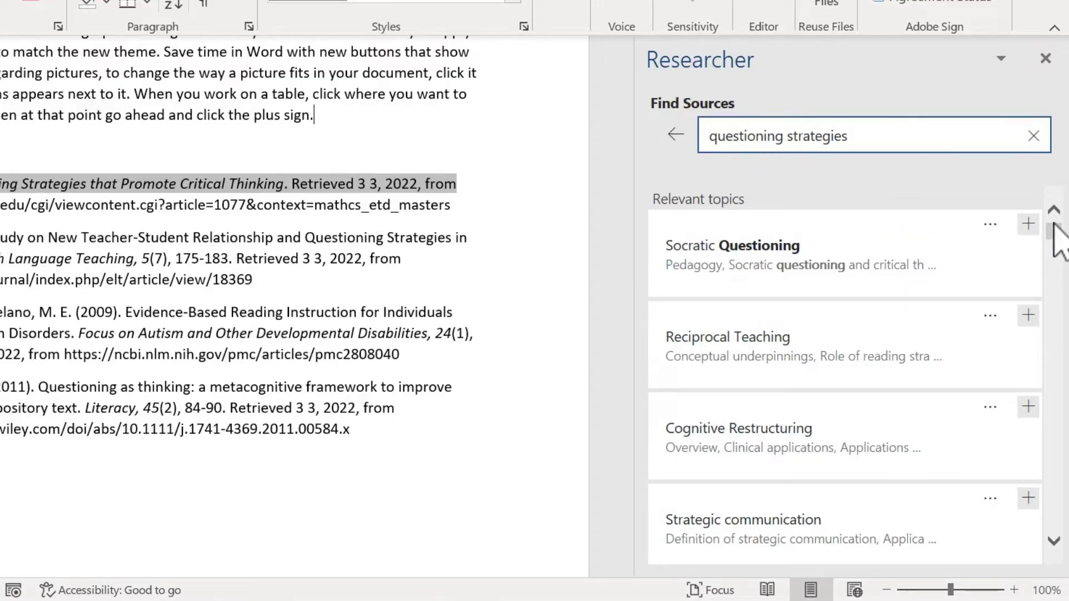
pyautogui.moveTo(1057, 234)
pyautogui.mouseDown()
pyautogui.moveTo(1053, 254)
pyautogui.moveTo(1057, 228)
pyautogui.mouseUp()
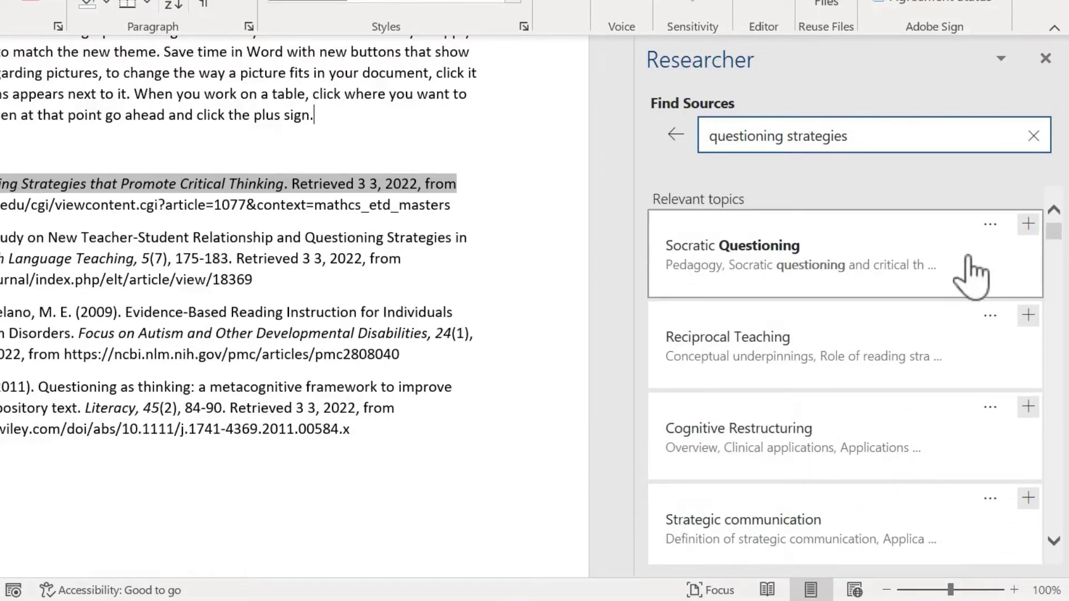
# Preview Reciprocal Teaching, then browse the Socratic Questioning topic's sources, such as 'Inquiry and the Literary Text'
pyautogui.click(825, 369)
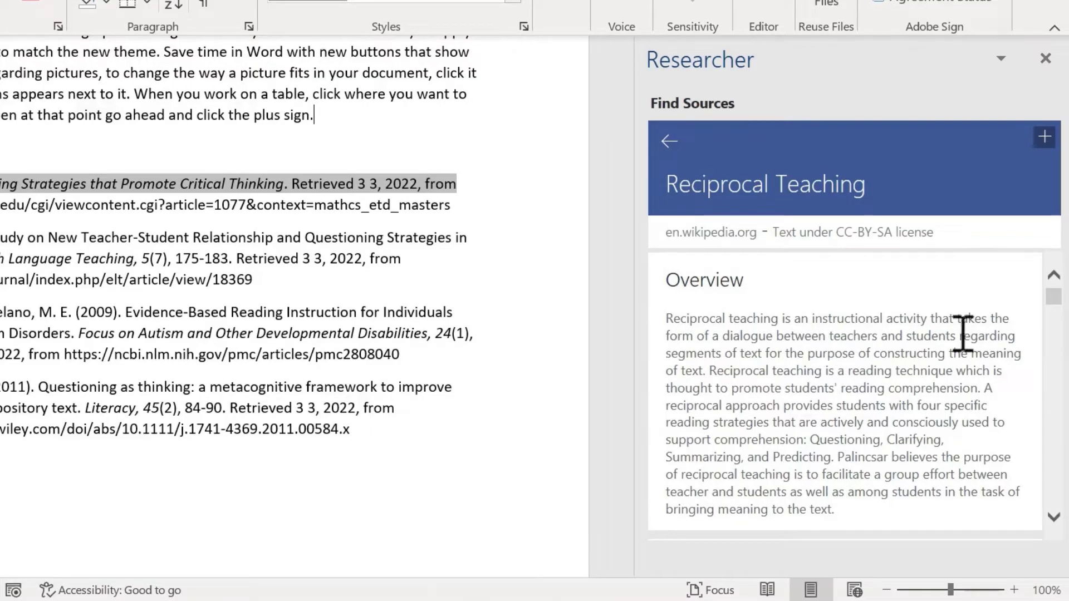
pyautogui.click(668, 141)
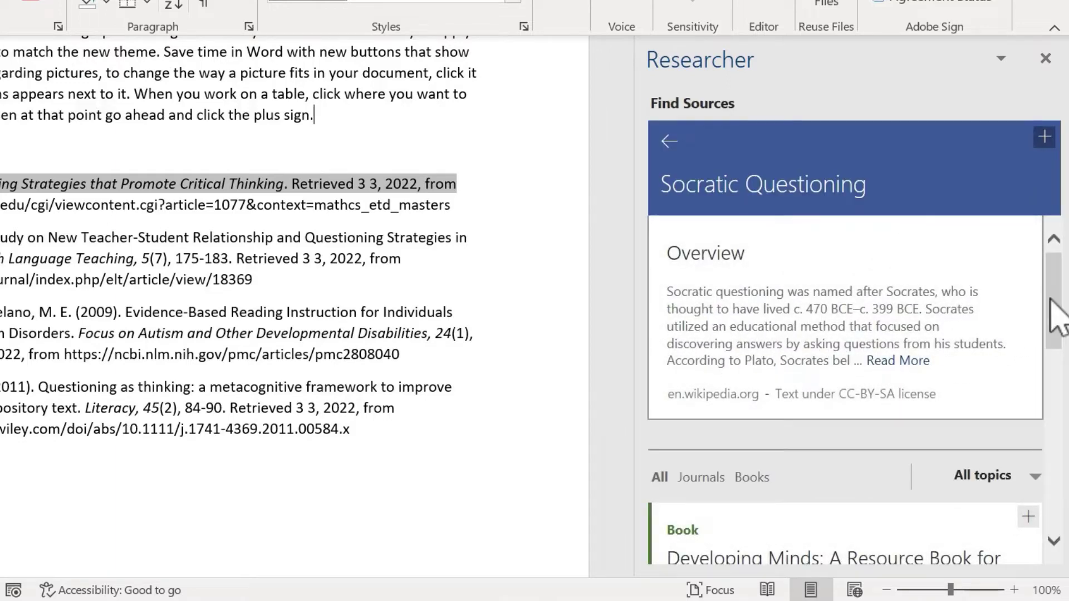
pyautogui.moveTo(1058, 315); pyautogui.dragTo(1062, 520)
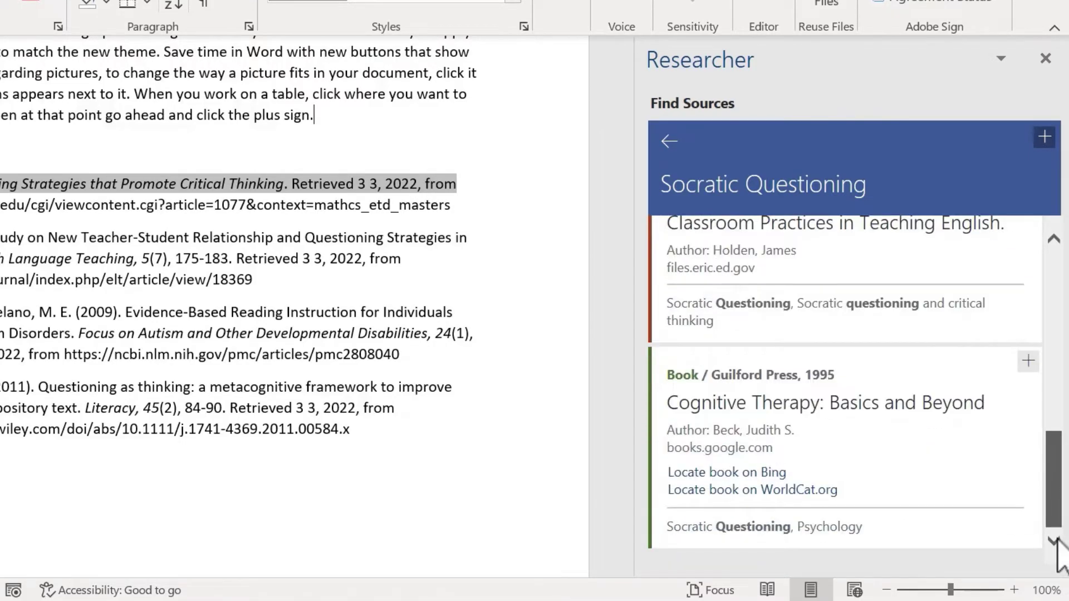
pyautogui.scroll(1, 788, 400)
pyautogui.moveTo(616, 304); pyautogui.dragTo(614, 52)
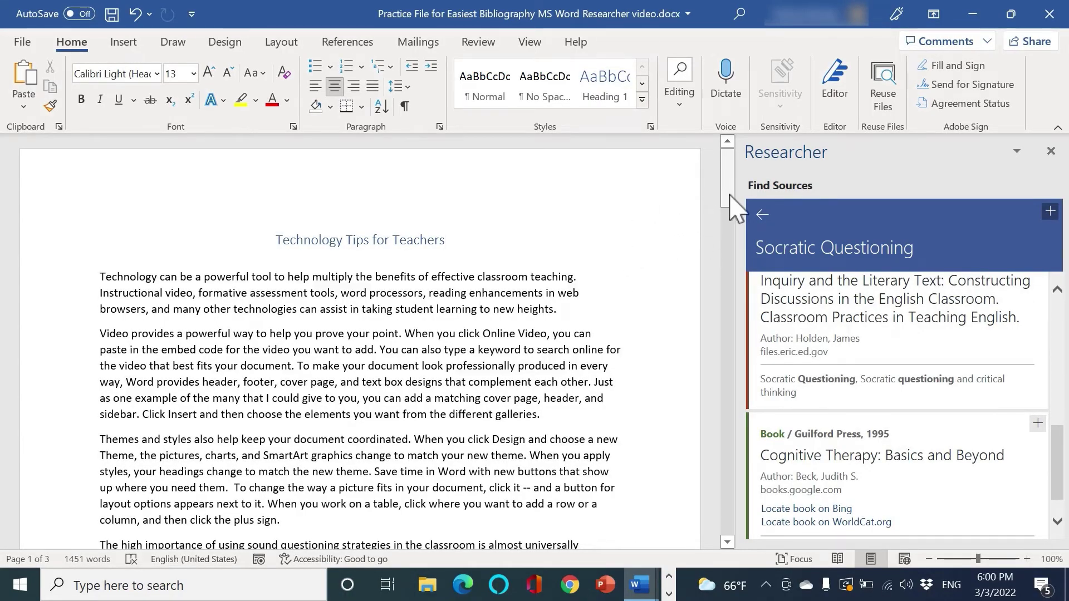
pyautogui.moveTo(730, 196); pyautogui.dragTo(717, 455)
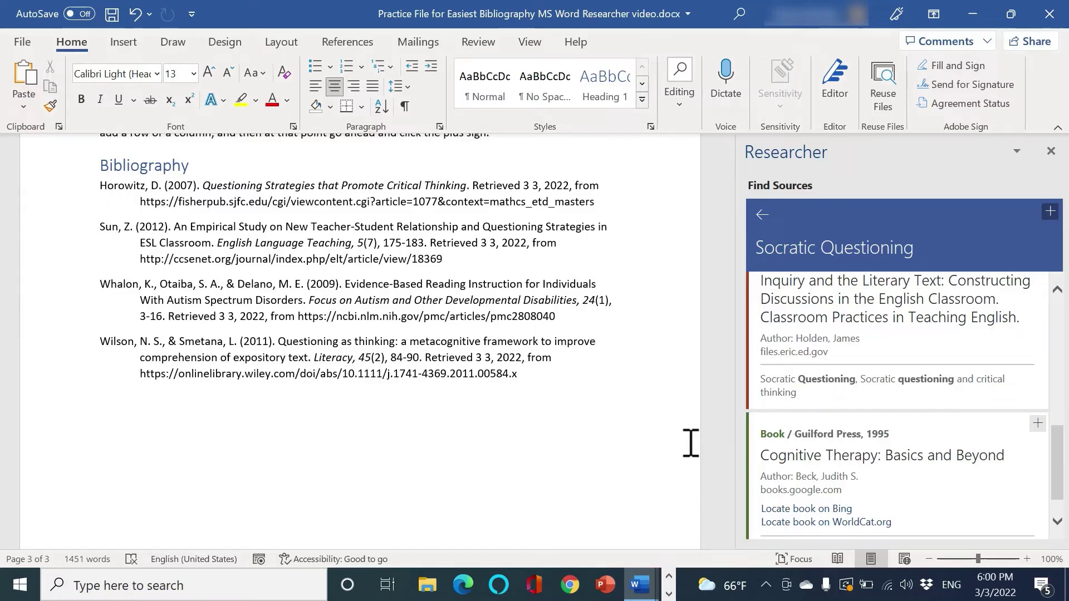
pyautogui.click(359, 259)
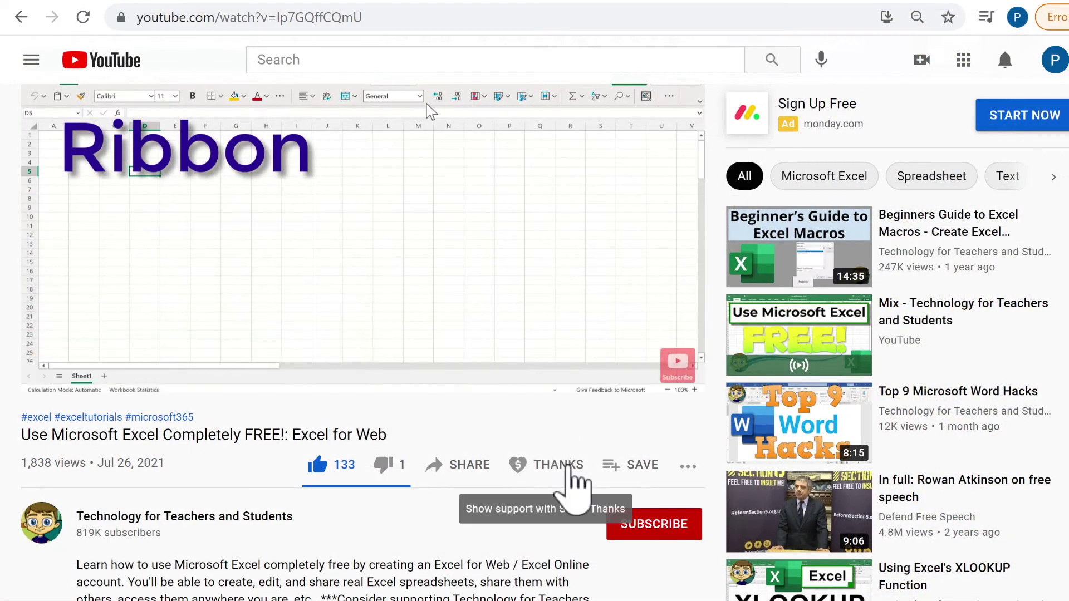
# Open the Super Thanks dialog offering $2.00 to $50.00 for the Technology for Teachers and Students channel
pyautogui.click(567, 467)
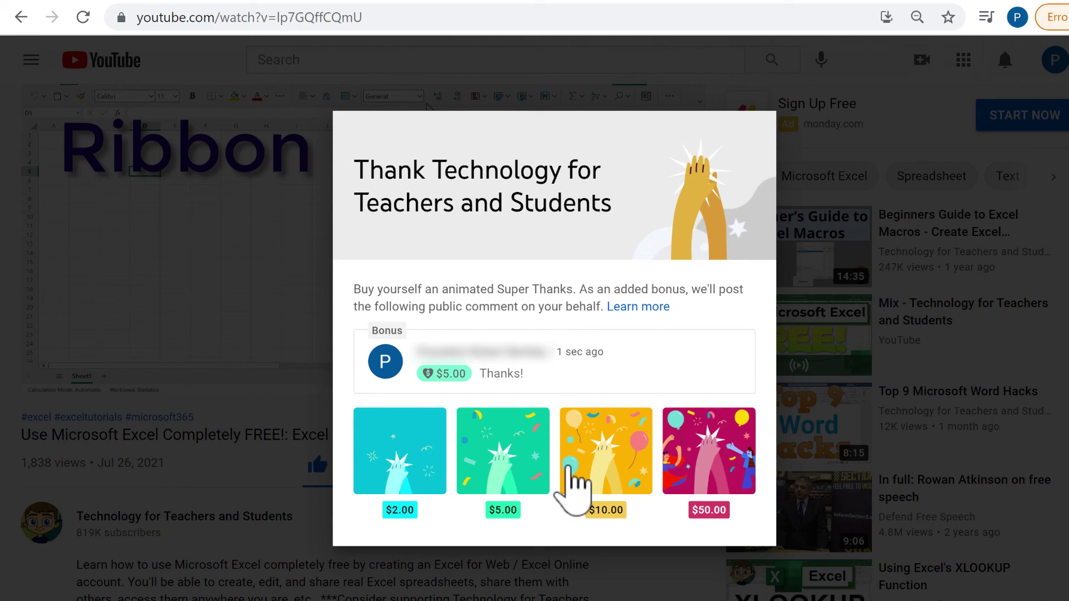